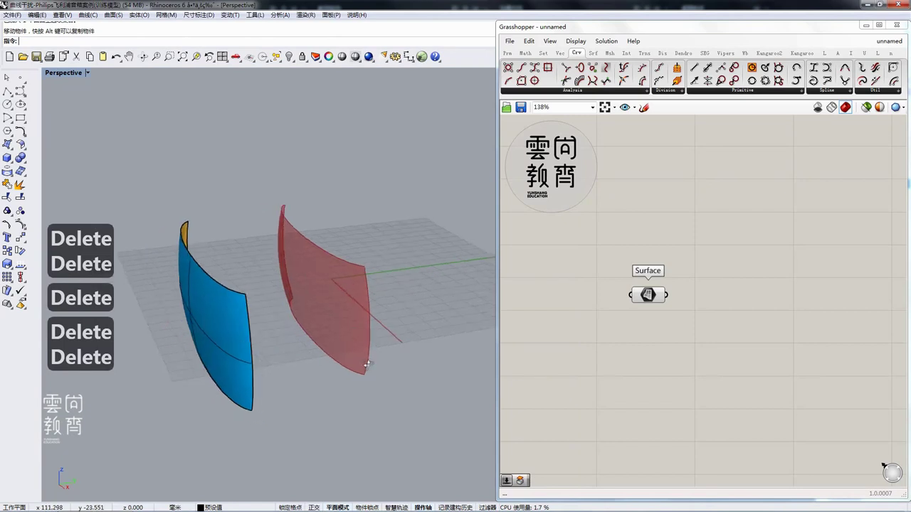
# Undo the surface's last move, then examine its control points and hide them again.
pyautogui.moveTo(345, 317); pyautogui.dragTo(372, 315, button='right')
pyautogui.hotkey('ctrl', 'z')
pyautogui.click(373, 348)
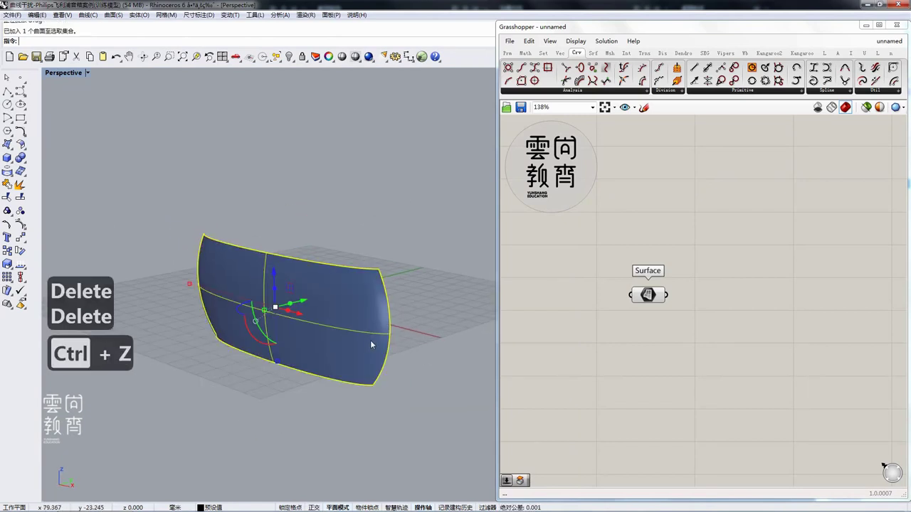
pyautogui.press('F10')
pyautogui.moveTo(371, 346); pyautogui.dragTo(351, 348, button='right')
pyautogui.press('F11')
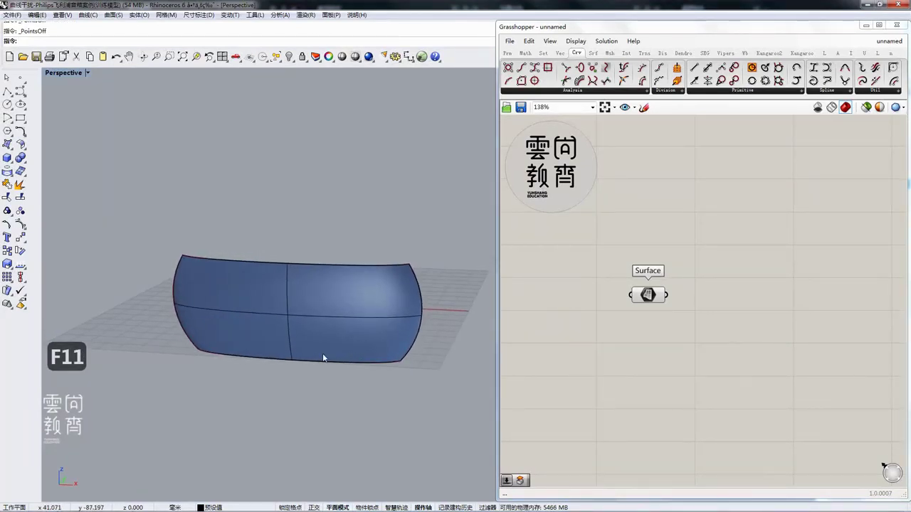
# View the reference picture of the perforated speaker and close it.
pyautogui.press('w')
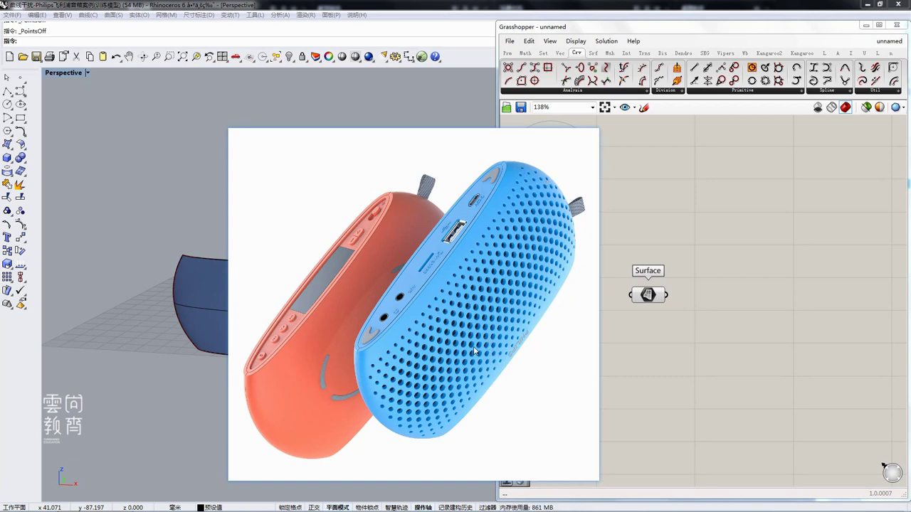
pyautogui.press('Escape')
pyautogui.moveTo(430, 375); pyautogui.dragTo(405, 381, button='right')
# Try deleting the surface from the Rhino viewport, and undo the deletion.
pyautogui.click(389, 310)
pyautogui.press('Delete')
pyautogui.moveTo(365, 315); pyautogui.dragTo(384, 328, button='right')
pyautogui.hotkey('ctrl', 'z')
# Move the surface out in front of the red Grasshopper preview and turn on its control points.
pyautogui.moveTo(384, 328); pyautogui.dragTo(318, 398)
pyautogui.click(387, 380)
pyautogui.moveTo(386, 380); pyautogui.dragTo(349, 370, button='right')
pyautogui.click(341, 368)
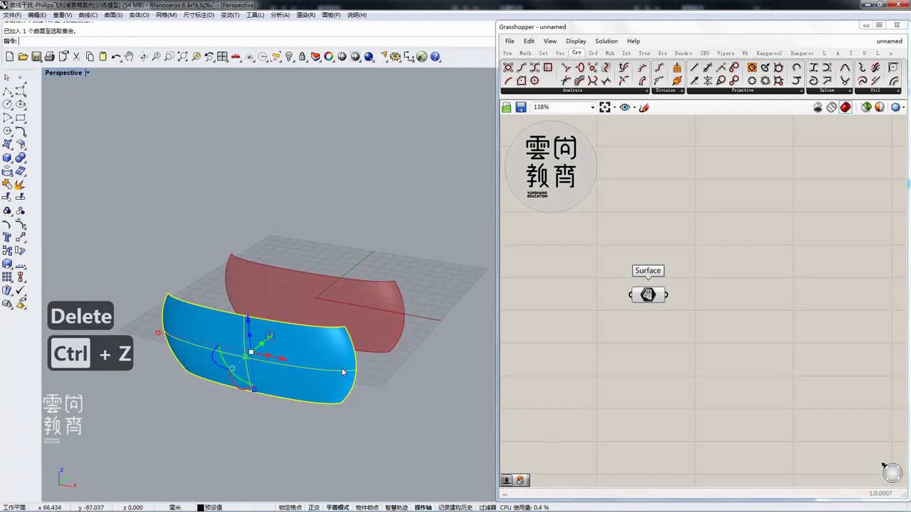
pyautogui.press('F10')
# Rebuild the moved surface with 100 points in U and 200 points in V, previewing before applying.
pyautogui.write('r')
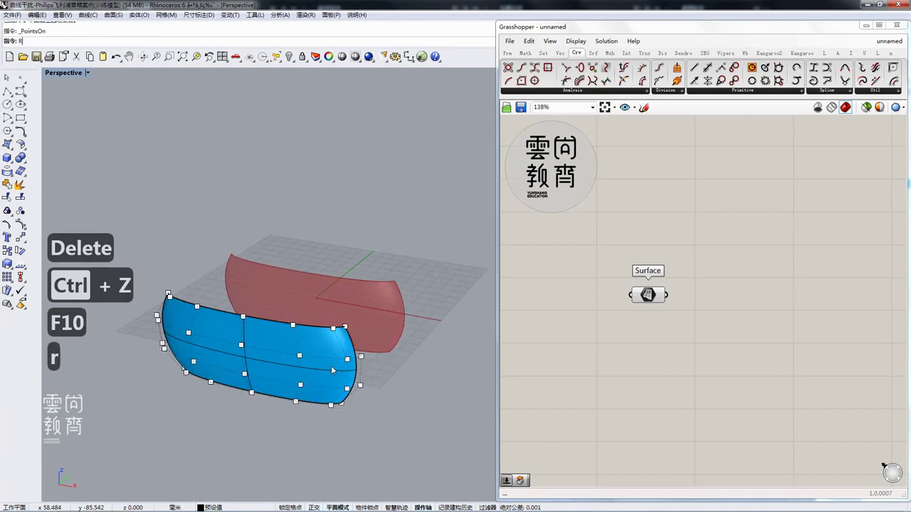
pyautogui.press('Return')
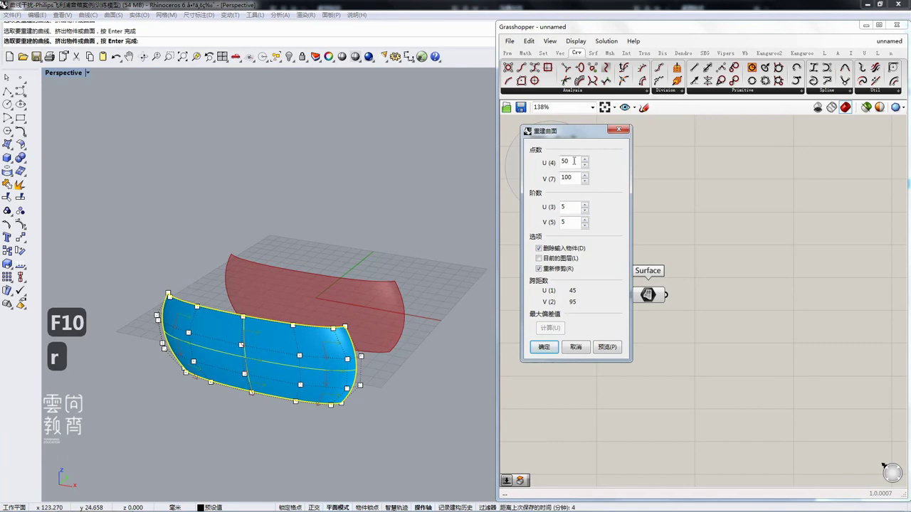
pyautogui.moveTo(574, 161); pyautogui.dragTo(543, 163)
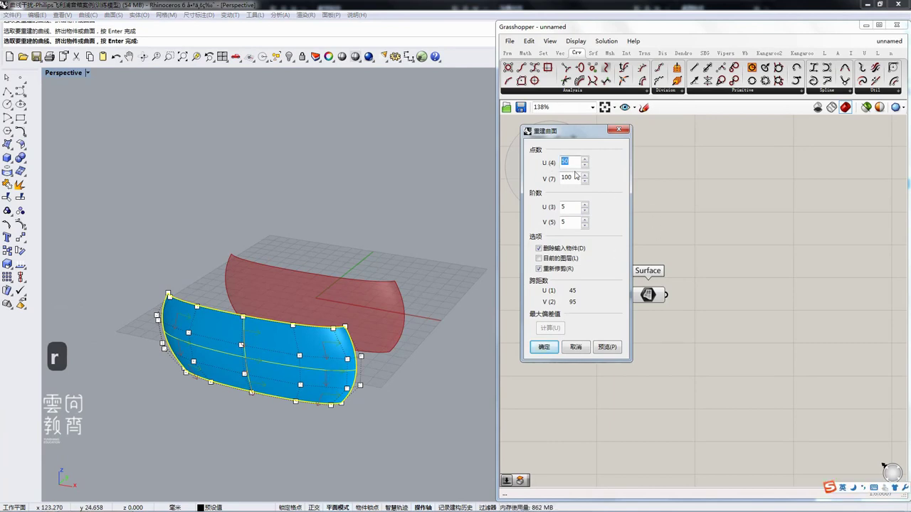
pyautogui.write('100')
pyautogui.moveTo(582, 178); pyautogui.dragTo(545, 180)
pyautogui.write('2')
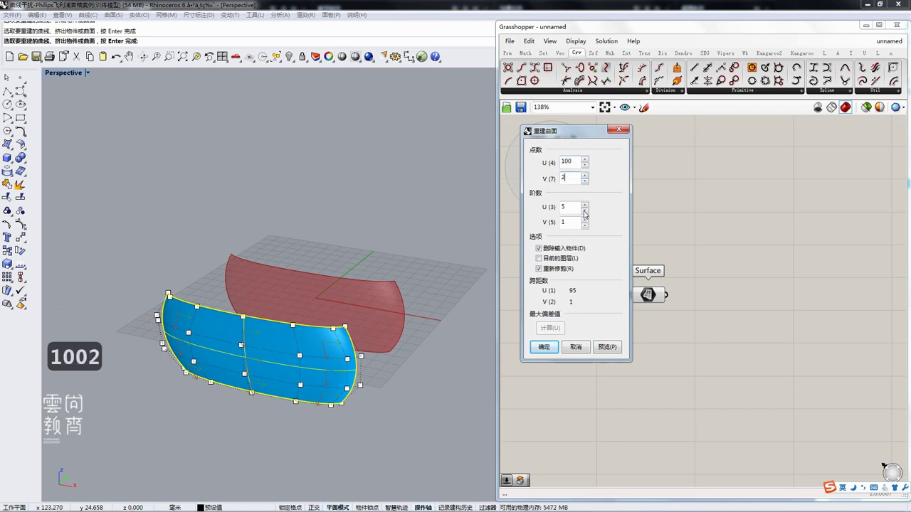
pyautogui.write('00')
pyautogui.click(606, 346)
pyautogui.click(543, 346)
# Inspect the dense control-point grid, hide the points, and delete the rebuilt surface from the Rhino viewport.
pyautogui.scroll(10, 378, 406)
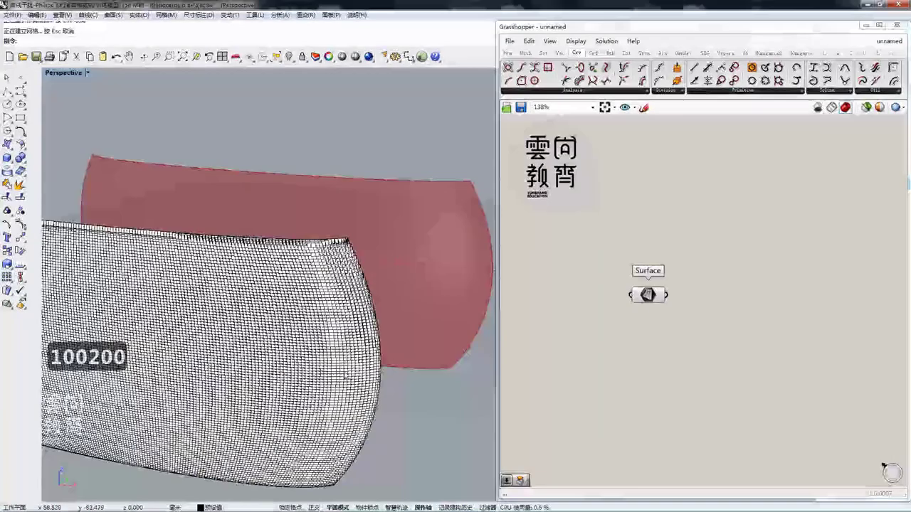
pyautogui.scroll(8, 337, 329)
pyautogui.scroll(-8, 313, 301)
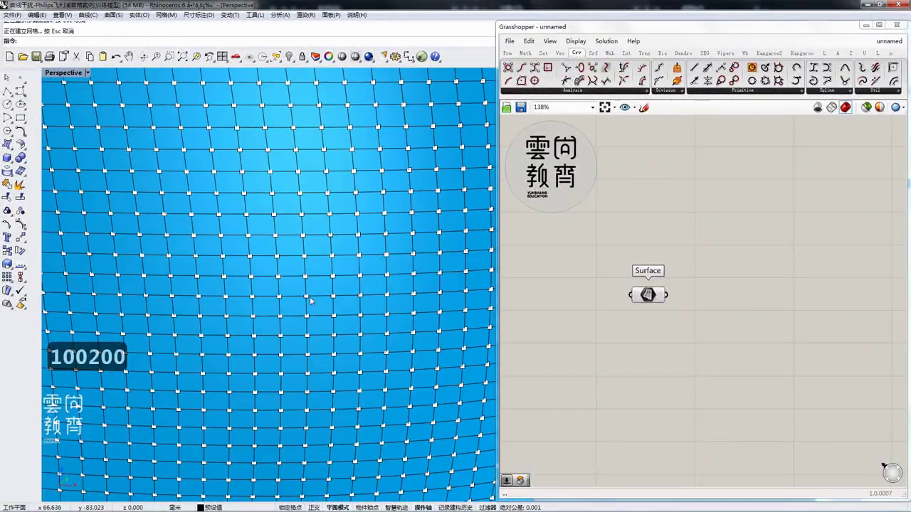
pyautogui.scroll(-9, 356, 322)
pyautogui.press('F11')
pyautogui.click(350, 332)
pyautogui.press('Delete')
pyautogui.moveTo(390, 374); pyautogui.dragTo(444, 308, button='right')
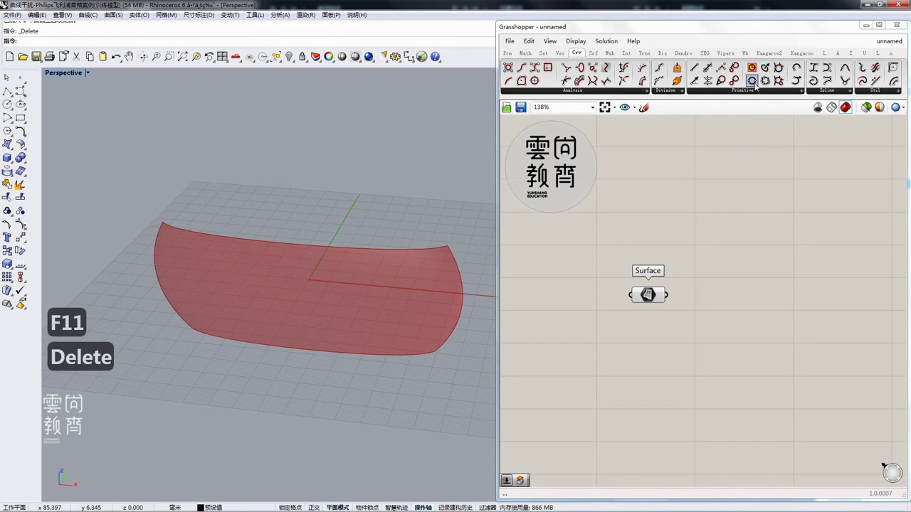
# Add a Rebuild Surface component to the Grasshopper canvas beside the Surface parameter.
pyautogui.click(824, 54)
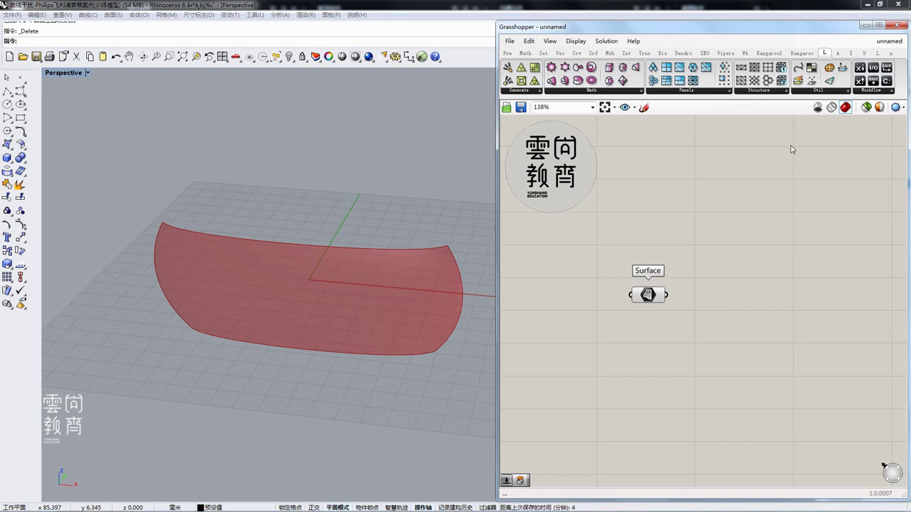
pyautogui.moveTo(831, 83); pyautogui.dragTo(746, 258)
pyautogui.moveTo(751, 261); pyautogui.dragTo(721, 245, button='right')
pyautogui.moveTo(722, 246); pyautogui.dragTo(751, 301)
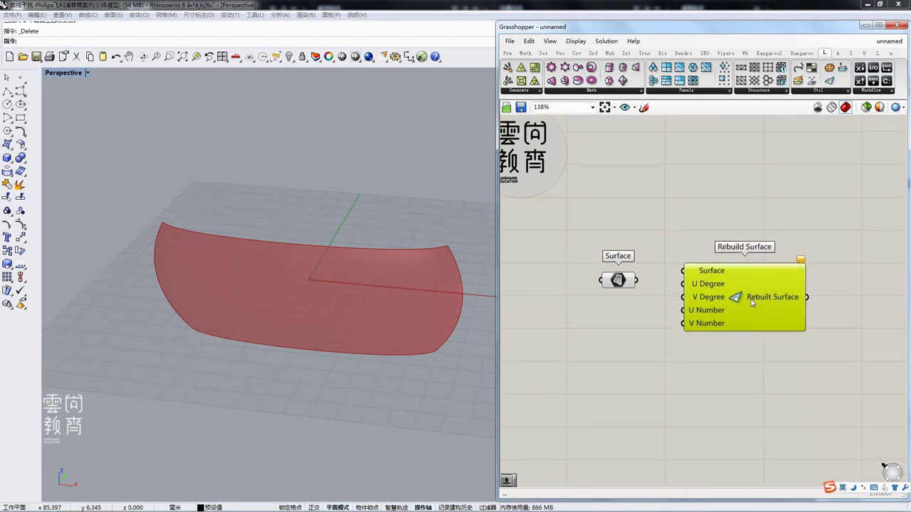
pyautogui.moveTo(744, 267); pyautogui.dragTo(714, 255, button='right')
pyautogui.moveTo(710, 272); pyautogui.dragTo(741, 278)
# Try to internalise the Surface parameter's data, and connect it to the Surface input of Rebuild Surface.
pyautogui.click(646, 287)
pyautogui.moveTo(611, 271); pyautogui.dragTo(673, 269)
pyautogui.click(596, 272)
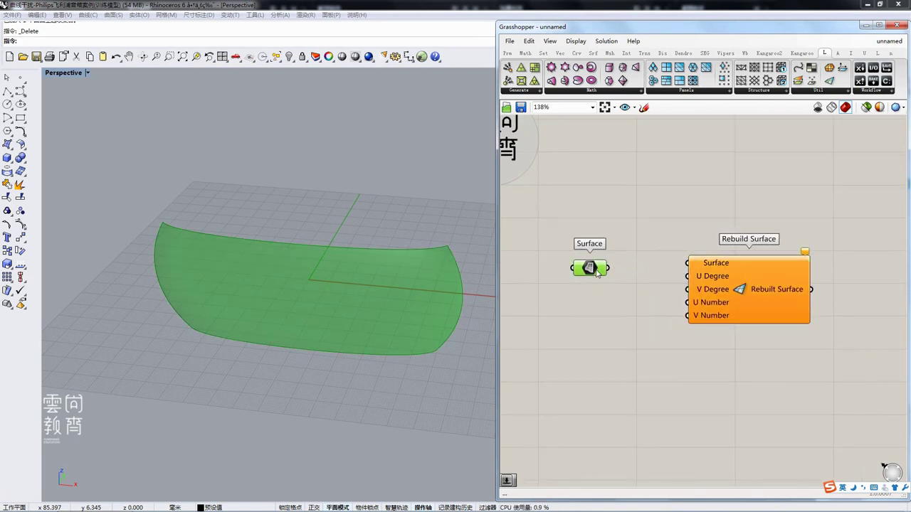
pyautogui.rightClick(596, 271)
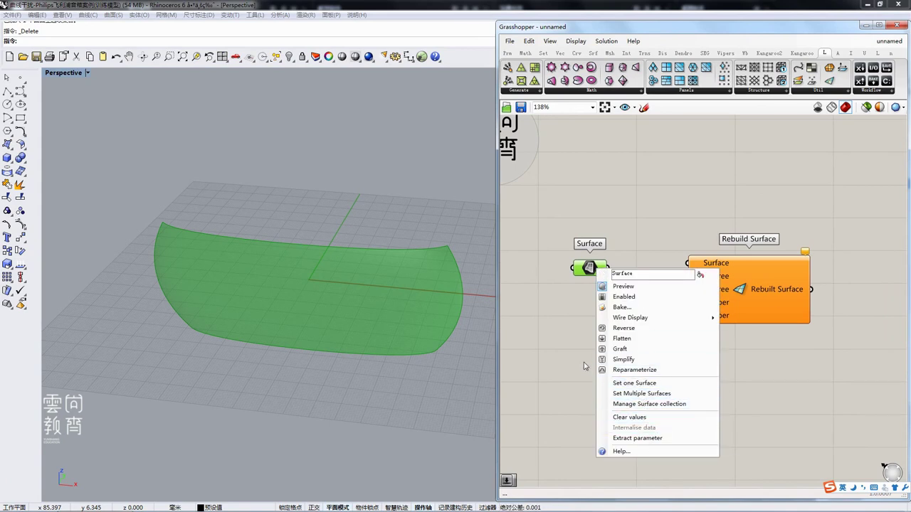
pyautogui.click(658, 427)
pyautogui.moveTo(606, 271); pyautogui.dragTo(748, 279)
# Add a number slider set to 5 and connect it to the U Degree and V Degree inputs of Rebuild Surface.
pyautogui.doubleClick(638, 324)
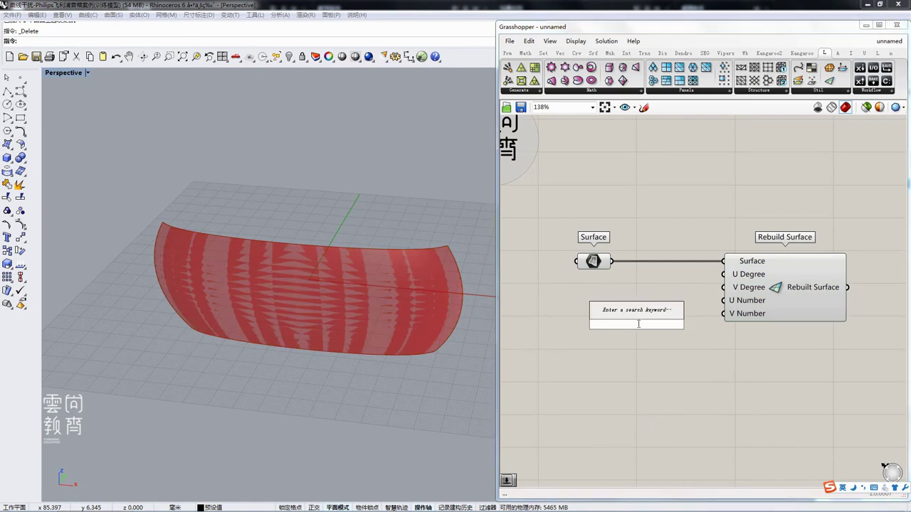
pyautogui.write('number slider')
pyautogui.press('Return')
pyautogui.moveTo(680, 324); pyautogui.dragTo(723, 274)
pyautogui.moveTo(660, 296); pyautogui.dragTo(723, 288)
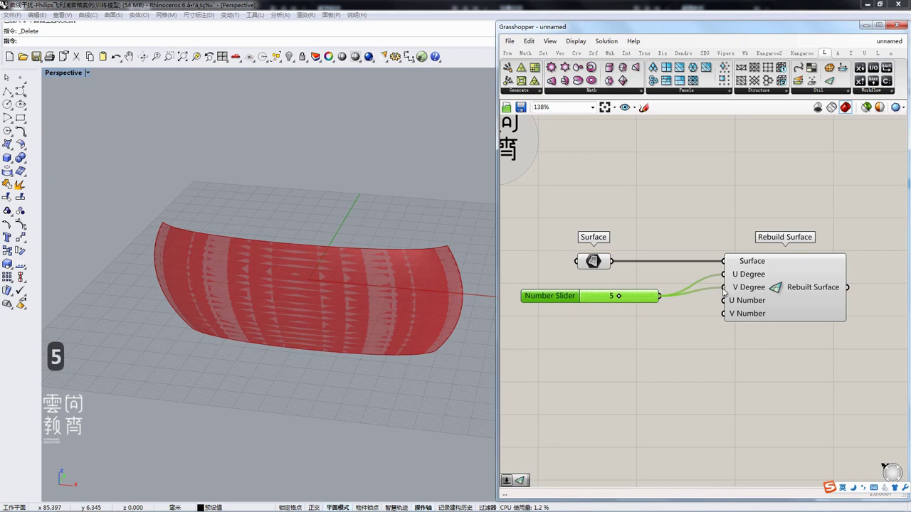
pyautogui.moveTo(651, 300); pyautogui.dragTo(650, 291)
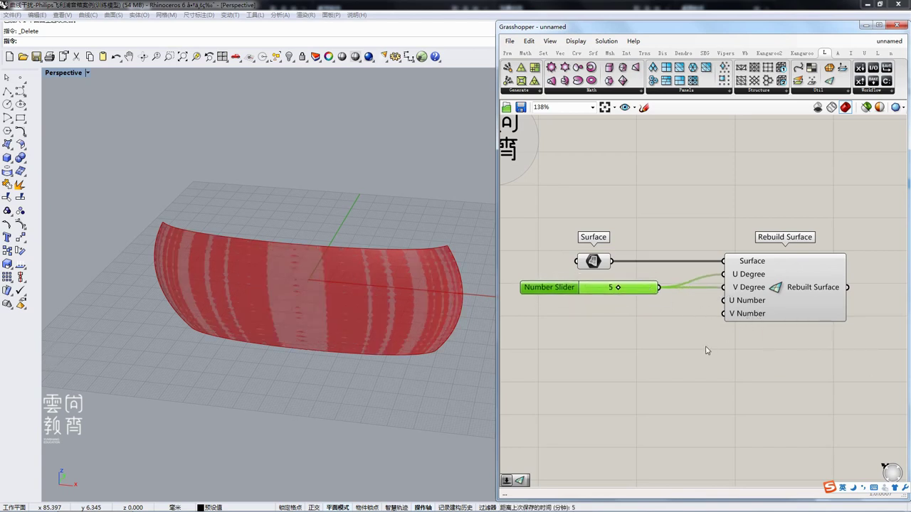
pyautogui.hotkey('shift', 'F2')
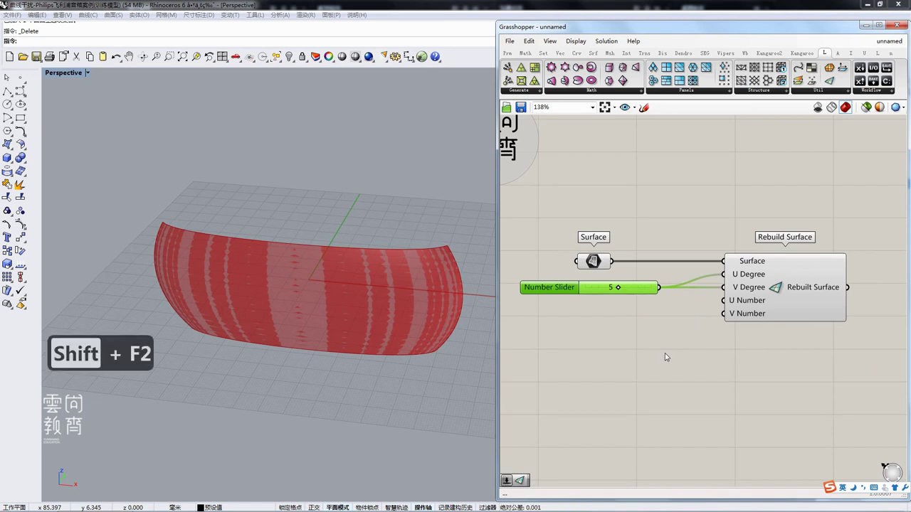
# Add a number slider set to 100, connect it to U Number, and place it under the degree slider.
pyautogui.doubleClick(645, 343)
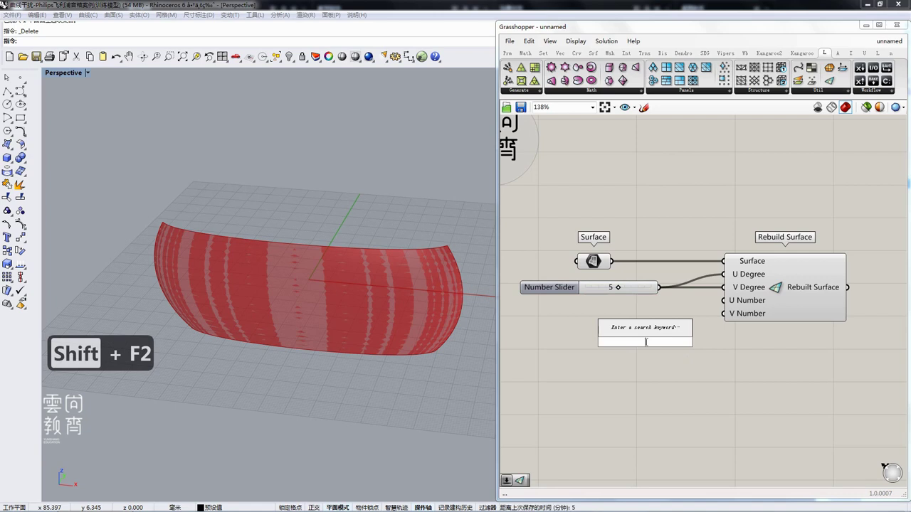
pyautogui.write('100')
pyautogui.press('Return')
pyautogui.moveTo(676, 349); pyautogui.dragTo(724, 301)
pyautogui.moveTo(634, 311); pyautogui.dragTo(629, 309)
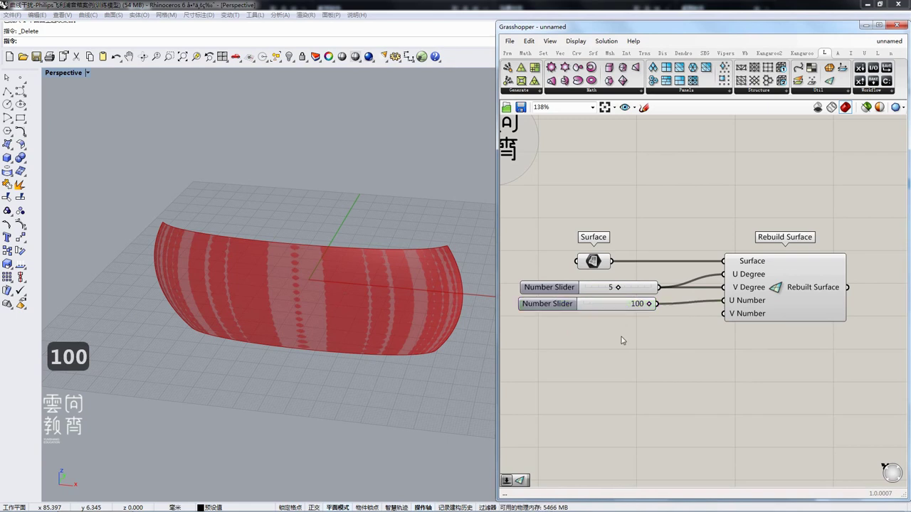
# Add a number slider set to 200, connect it to V Number, and line it up under the other sliders.
pyautogui.doubleClick(621, 336)
pyautogui.write('200')
pyautogui.press('Return')
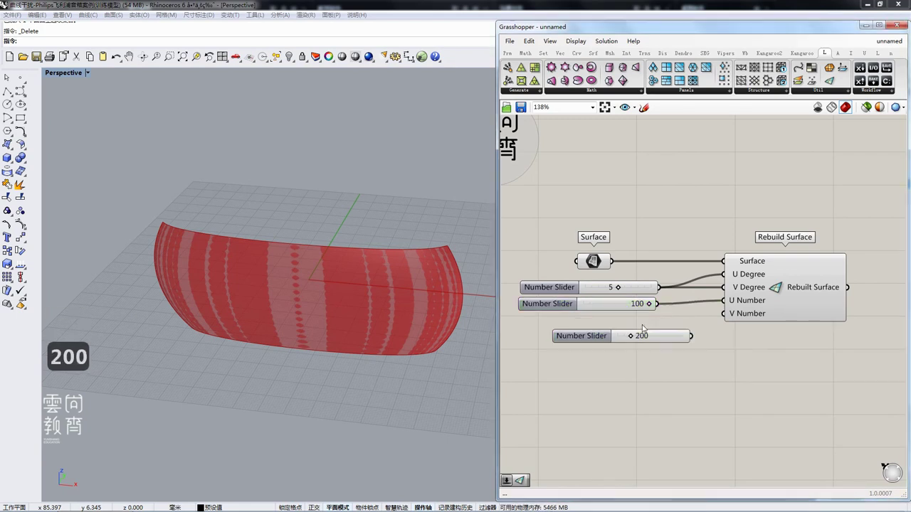
pyautogui.moveTo(626, 334); pyautogui.dragTo(602, 319)
pyautogui.moveTo(661, 322); pyautogui.dragTo(723, 314)
pyautogui.click(694, 341)
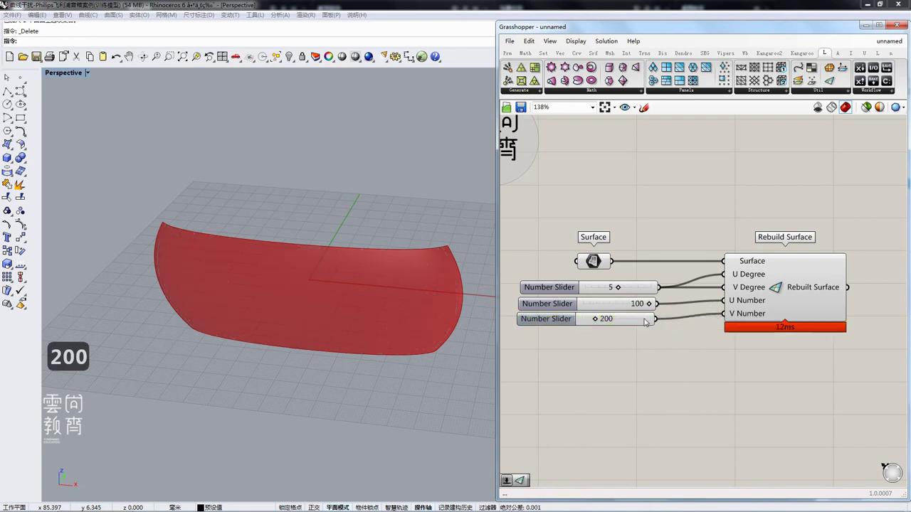
pyautogui.moveTo(645, 323); pyautogui.dragTo(648, 321)
pyautogui.click(662, 344)
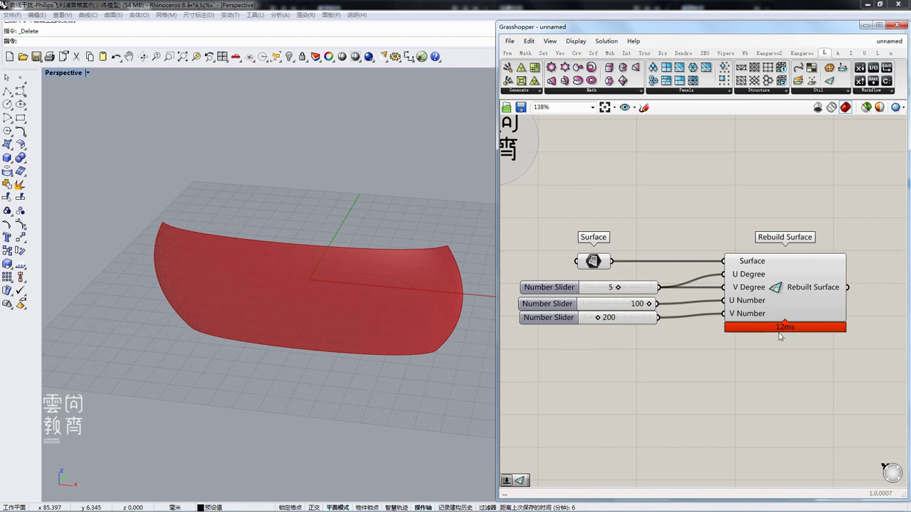
# Turn off the viewport preview of the original Surface parameter.
pyautogui.scroll(3, 776, 341)
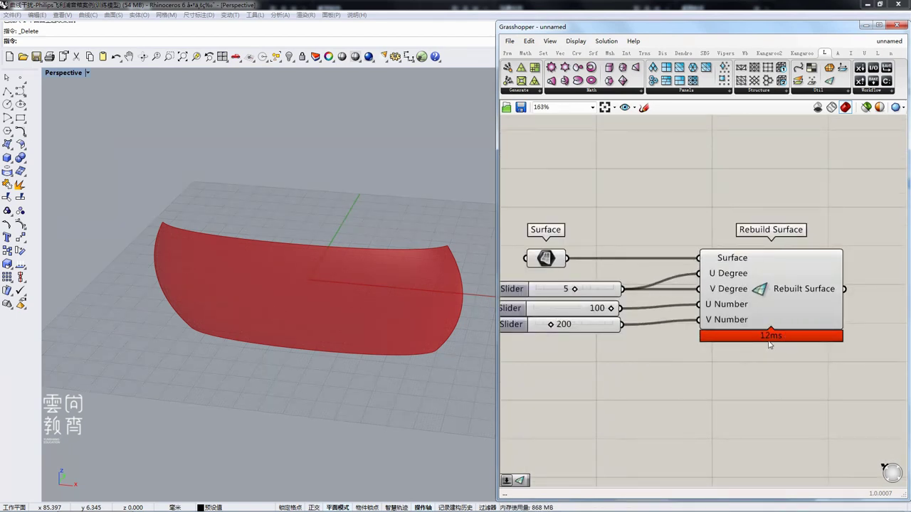
pyautogui.scroll(-3, 782, 341)
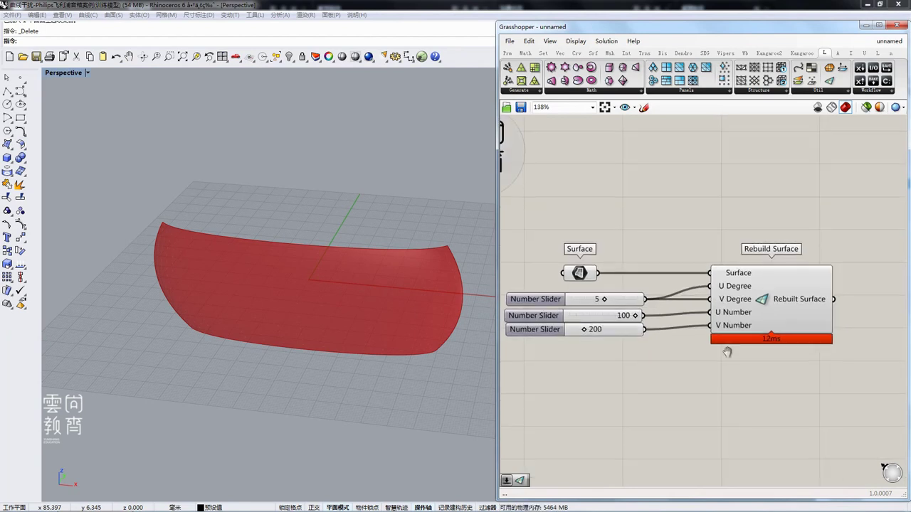
pyautogui.click(578, 279)
pyautogui.hotkey('ctrl', 'q')
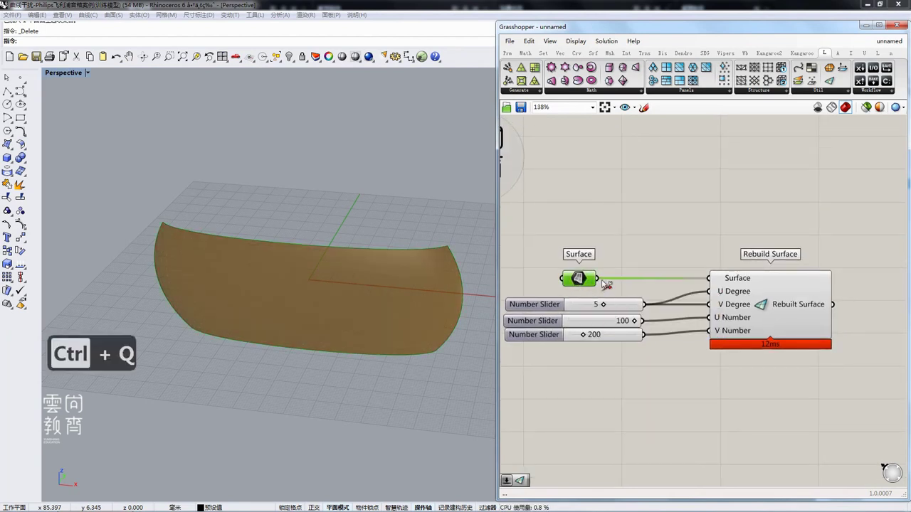
# Move the Surface parameter, the three sliders and Rebuild Surface together to a lower spot inside the canvas frame.
pyautogui.scroll(-3, 602, 274)
pyautogui.click(680, 306)
pyautogui.scroll(-3, 682, 304)
pyautogui.moveTo(711, 346); pyautogui.dragTo(582, 275)
pyautogui.moveTo(682, 298); pyautogui.dragTo(700, 347)
pyautogui.click(762, 372)
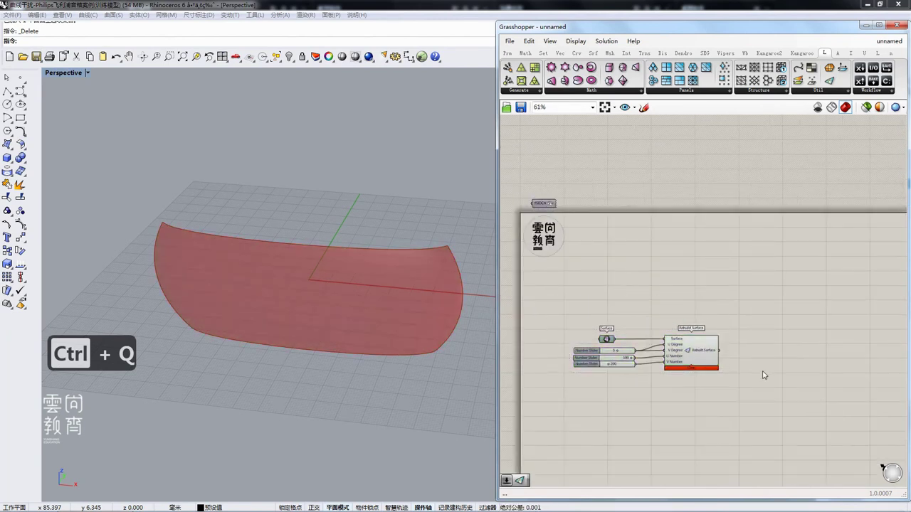
# Add a Hexagon Cells component to the canvas and place it beside Rebuild Surface.
pyautogui.scroll(3, 762, 372)
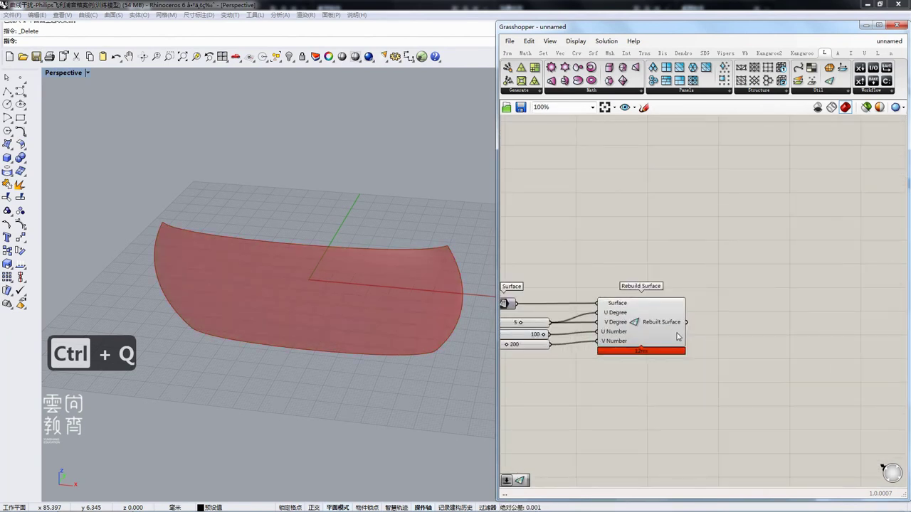
pyautogui.moveTo(669, 327); pyautogui.dragTo(677, 315, button='right')
pyautogui.scroll(1, 677, 316)
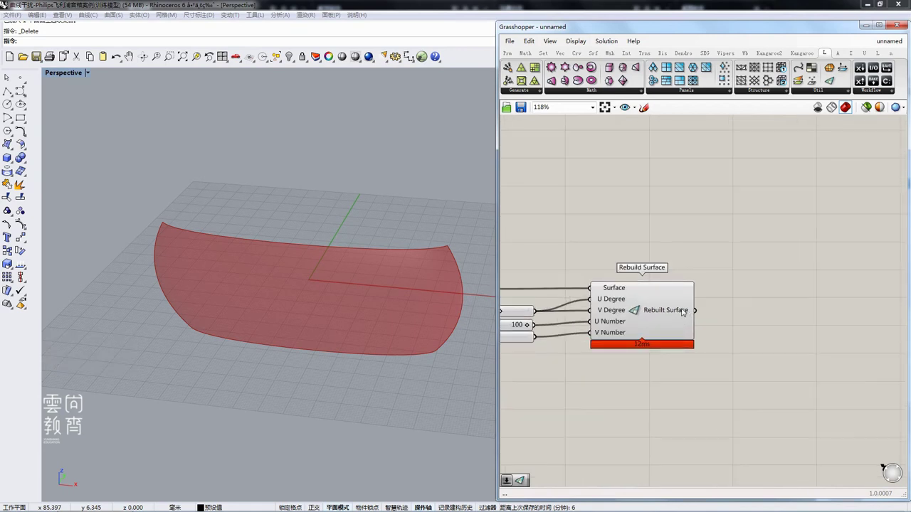
pyautogui.click(653, 79)
pyautogui.click(782, 326)
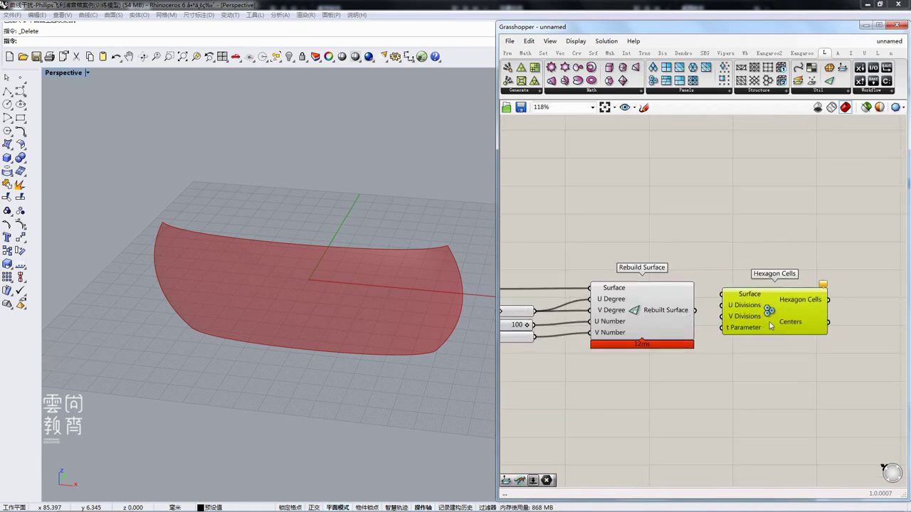
pyautogui.moveTo(783, 329); pyautogui.dragTo(792, 330)
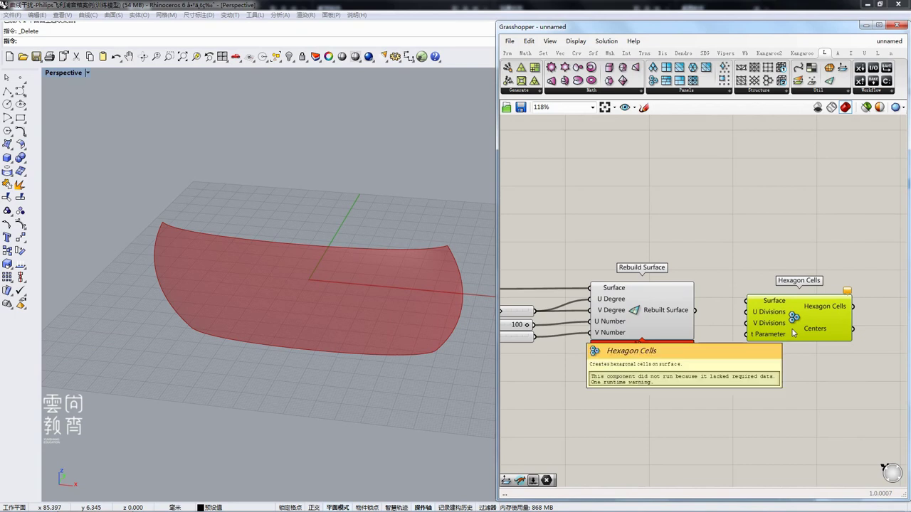
pyautogui.scroll(1, 788, 331)
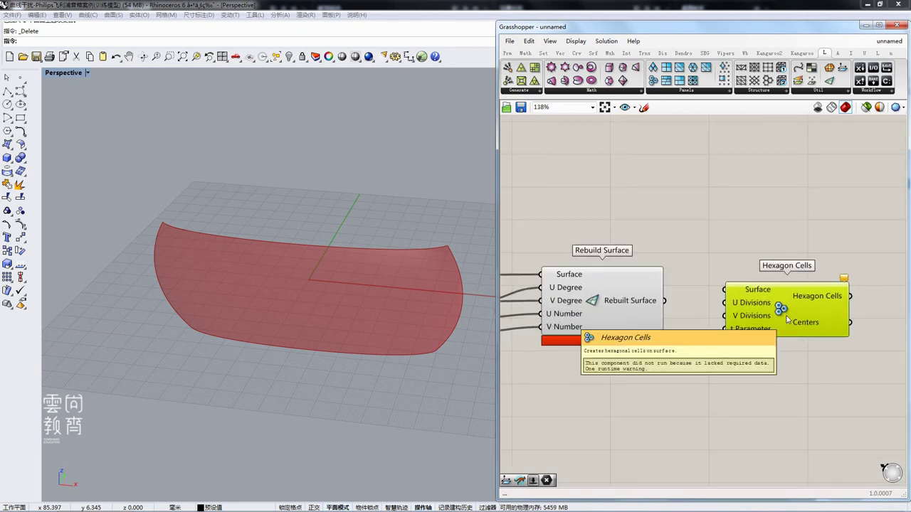
pyautogui.moveTo(806, 298); pyautogui.dragTo(776, 297, button='right')
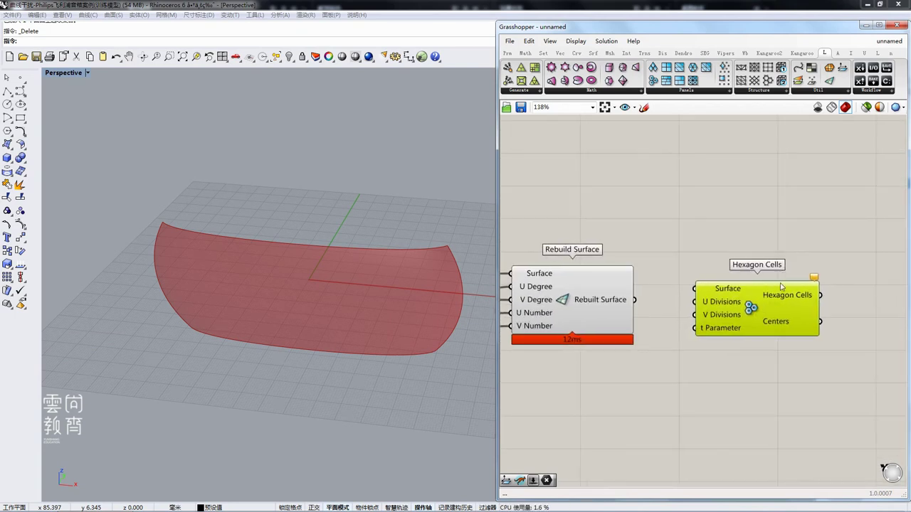
pyautogui.moveTo(729, 339); pyautogui.dragTo(741, 325, button='right')
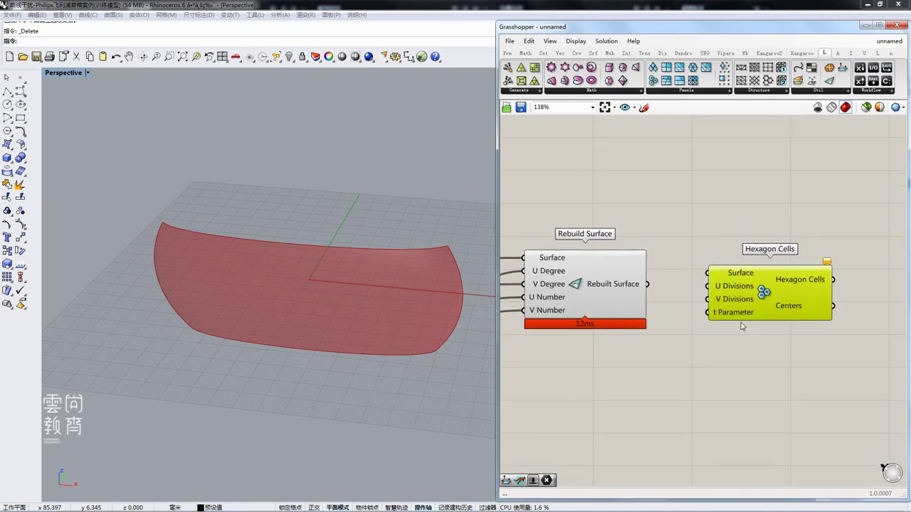
# Connect the Rebuilt Surface output to the Surface input of Hexagon Cells and move that component farther from Rebuild Surface.
pyautogui.click(620, 298)
pyautogui.click(664, 296)
pyautogui.click(629, 292)
pyautogui.click(673, 300)
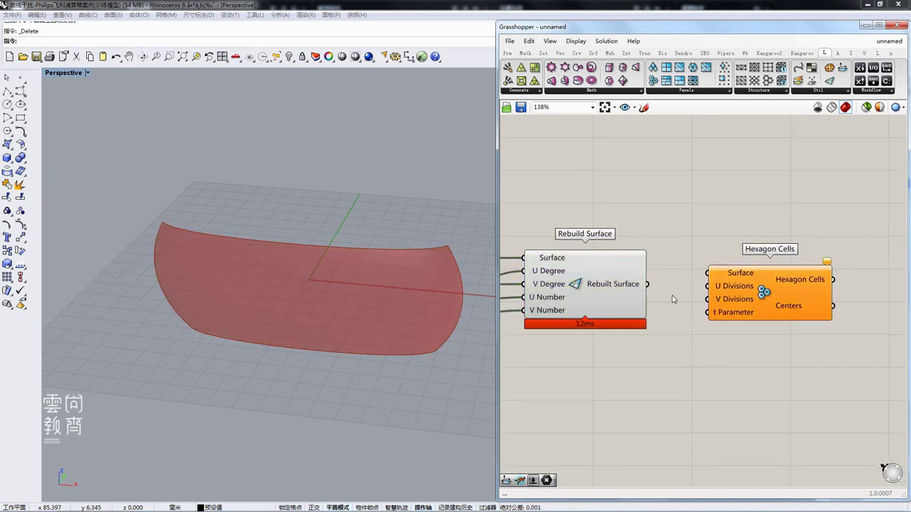
pyautogui.moveTo(651, 285); pyautogui.dragTo(707, 273)
pyautogui.moveTo(723, 301); pyautogui.dragTo(719, 278, button='right')
pyautogui.moveTo(736, 280); pyautogui.dragTo(795, 294)
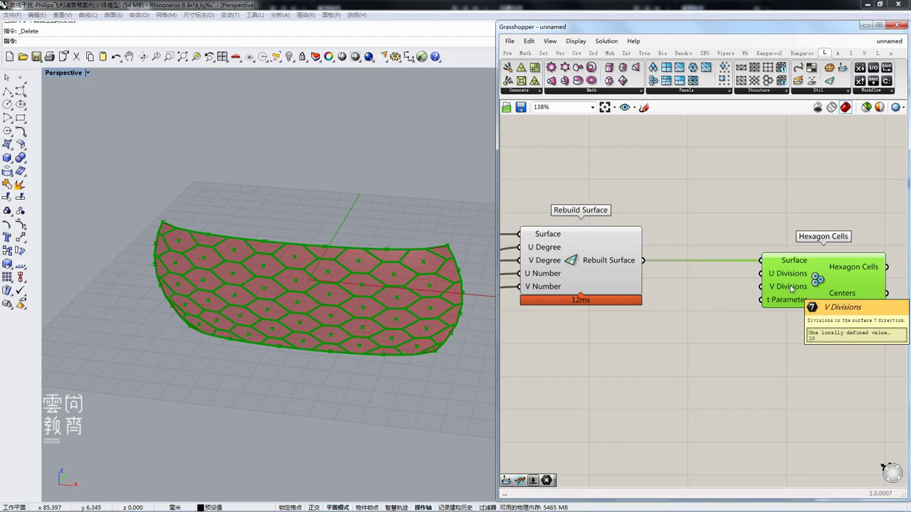
# Add a number slider set to 14, connect it to U Divisions of Hexagon Cells, and place it beside that input.
pyautogui.doubleClick(690, 357)
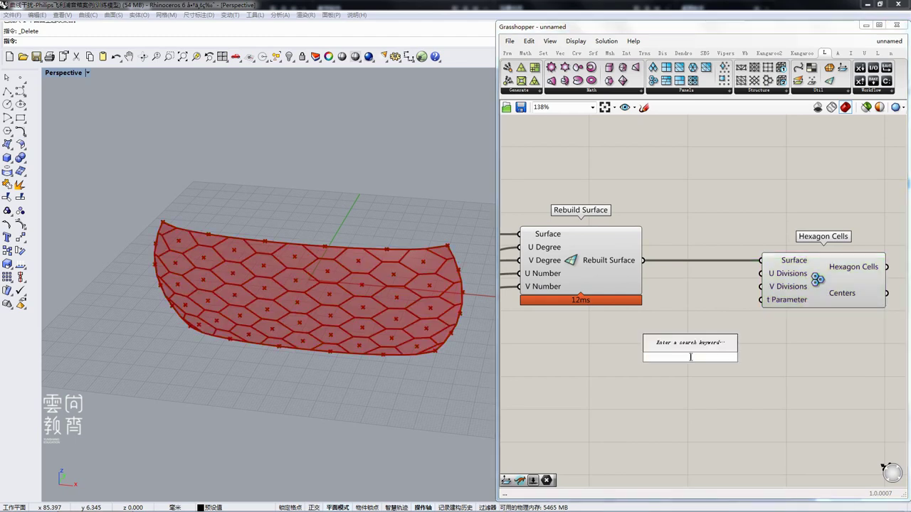
pyautogui.write('14')
pyautogui.press('Return')
pyautogui.moveTo(700, 337); pyautogui.dragTo(760, 274)
pyautogui.moveTo(807, 287); pyautogui.dragTo(737, 288, button='right')
pyautogui.moveTo(737, 288); pyautogui.dragTo(814, 292)
pyautogui.moveTo(613, 343); pyautogui.dragTo(726, 282)
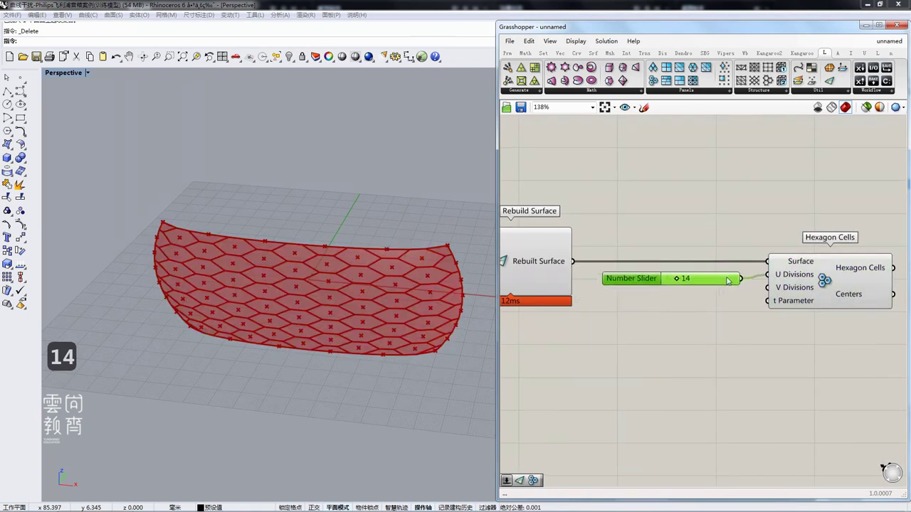
# Add a number slider set to 53, connect it to V Divisions of Hexagon Cells, and place it under the other slider.
pyautogui.scroll(-2, 724, 289)
pyautogui.doubleClick(698, 333)
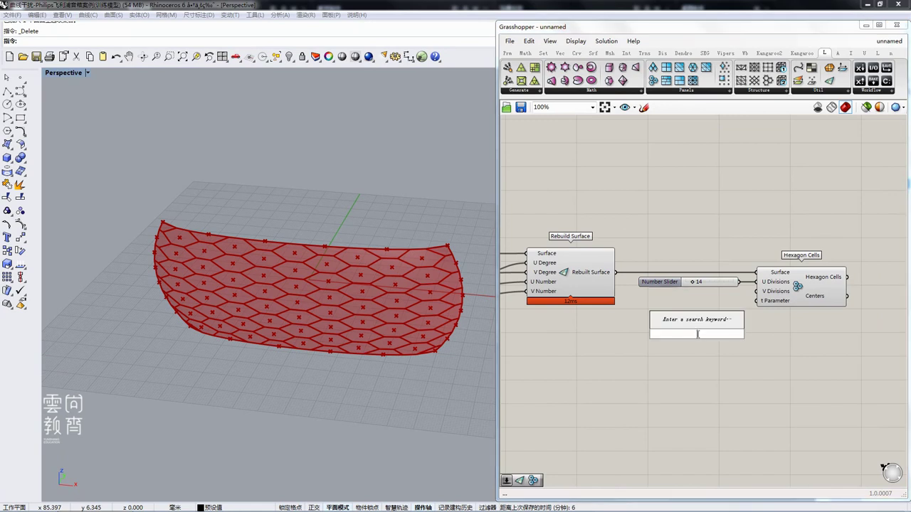
pyautogui.write('53')
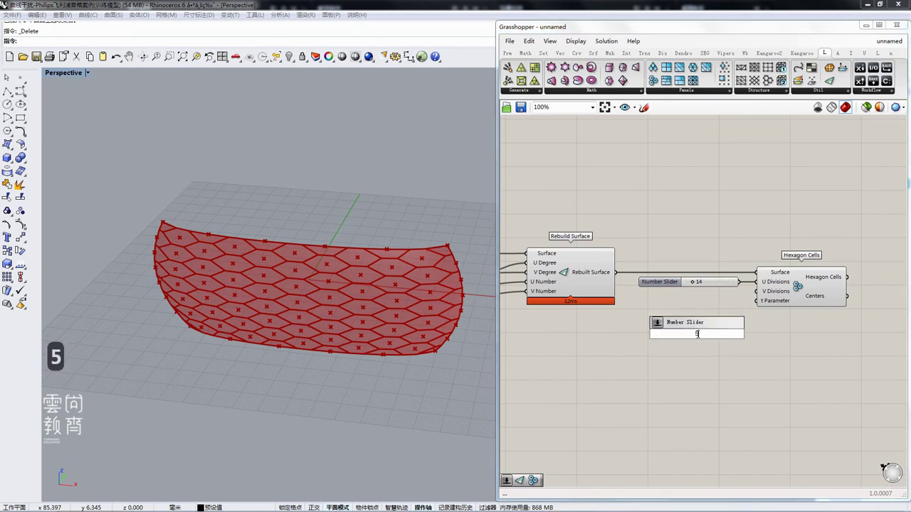
pyautogui.press('Return')
pyautogui.moveTo(731, 339); pyautogui.dragTo(757, 292)
pyautogui.click(757, 352)
# Examine the Hexagon Cells output data and the hexagon pattern on the surface in the viewport.
pyautogui.moveTo(760, 341); pyautogui.dragTo(699, 351, button='right')
pyautogui.scroll(-1, 722, 340)
pyautogui.scroll(2, 726, 329)
pyautogui.click(724, 314)
pyautogui.scroll(3, 724, 316)
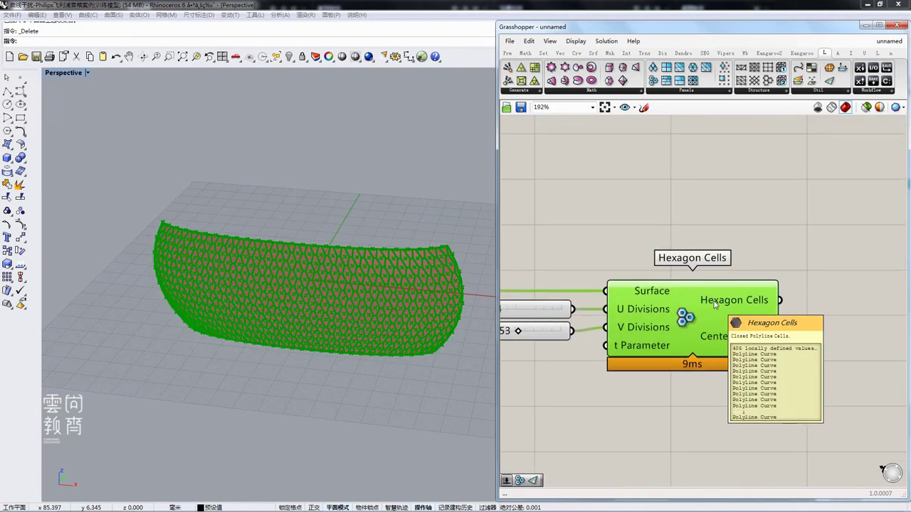
pyautogui.click(810, 312)
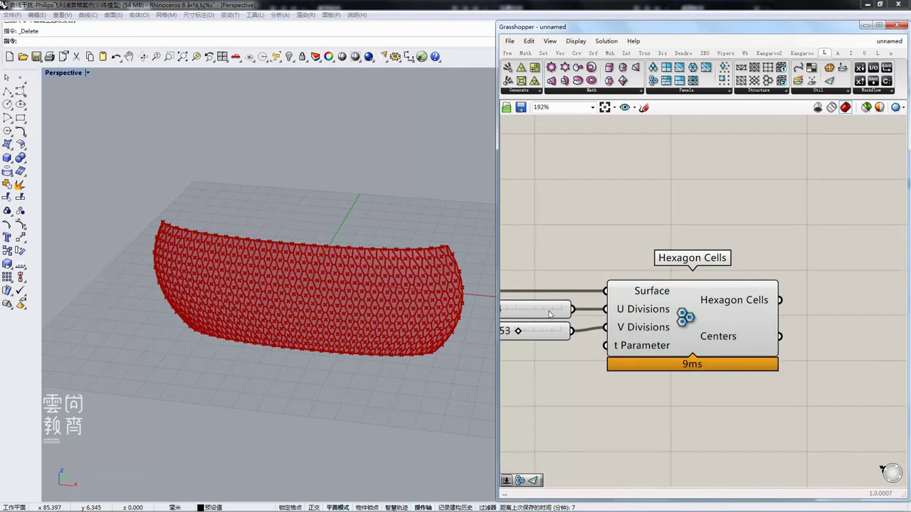
pyautogui.moveTo(441, 311); pyautogui.dragTo(418, 309, button='right')
pyautogui.scroll(4, 417, 306)
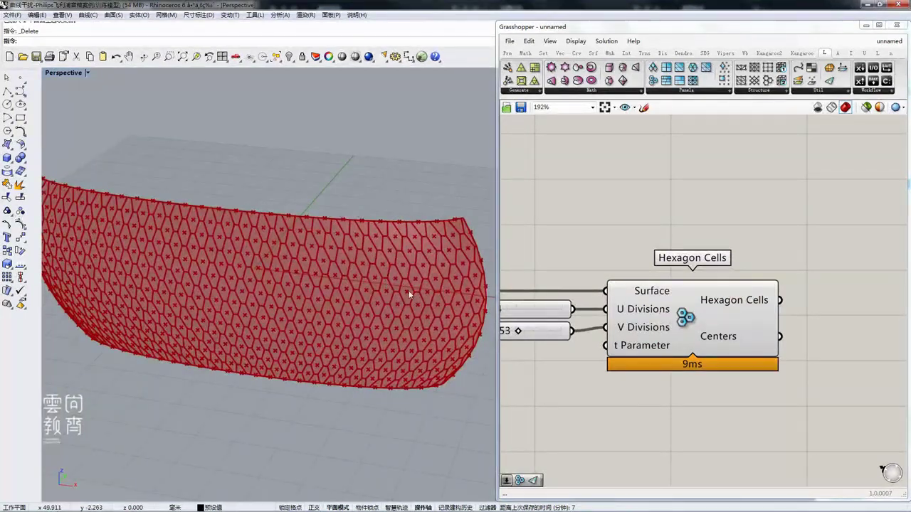
pyautogui.click(507, 54)
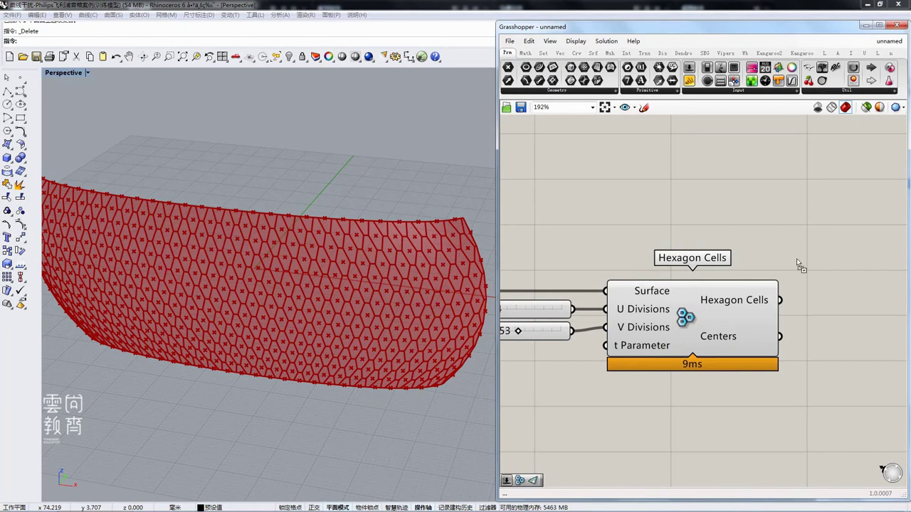
pyautogui.moveTo(797, 258); pyautogui.dragTo(798, 261)
pyautogui.moveTo(782, 299); pyautogui.dragTo(778, 261)
pyautogui.moveTo(790, 258); pyautogui.dragTo(815, 251)
pyautogui.moveTo(772, 292); pyautogui.dragTo(728, 295, button='right')
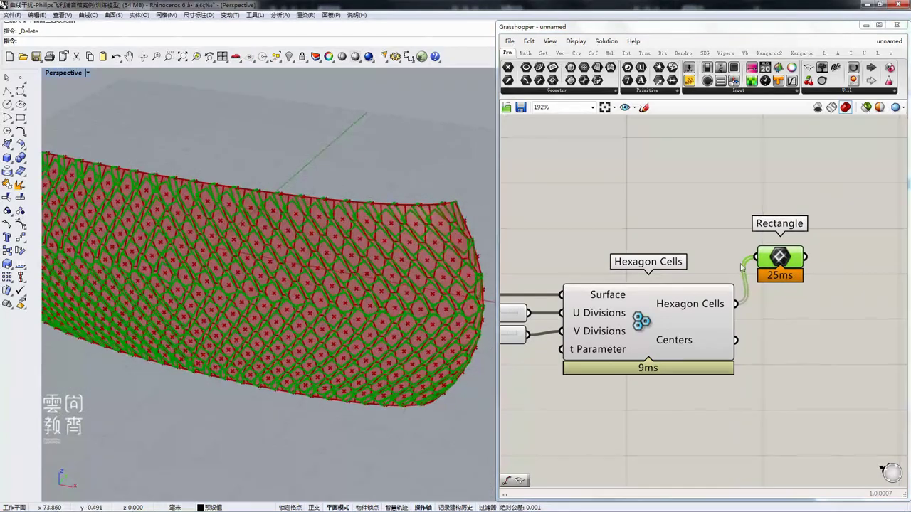
pyautogui.press('Delete')
# Add a Curve parameter fed by the Hexagon Cells output and bake its curves into Rhino.
pyautogui.click(540, 67)
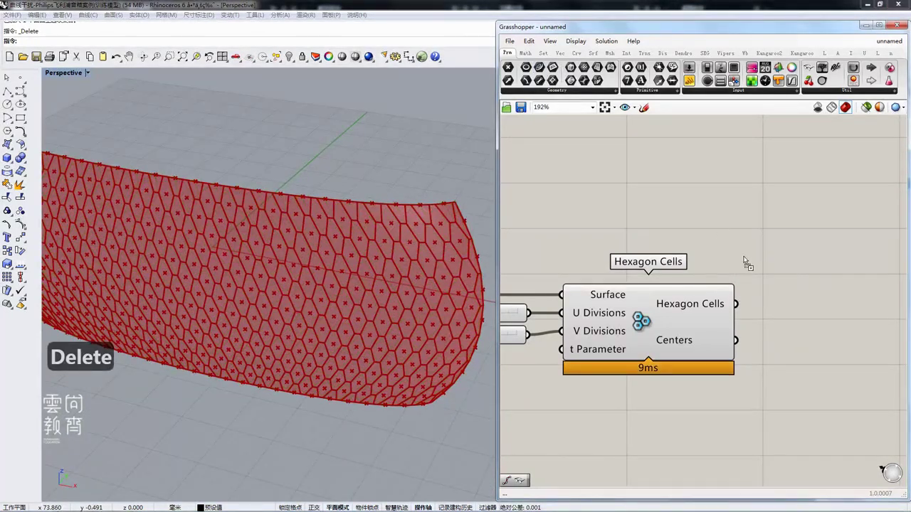
pyautogui.click(777, 281)
pyautogui.moveTo(736, 304); pyautogui.dragTo(810, 292)
pyautogui.middleClick(809, 292)
pyautogui.click(828, 312)
# Select one baked hexagon cell in the viewport to check it, and delete the Curve parameter.
pyautogui.click(419, 322)
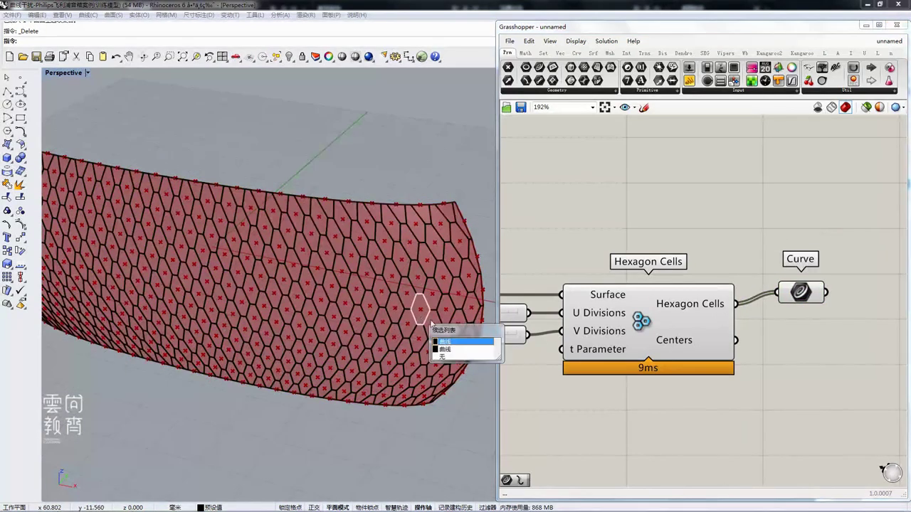
pyautogui.click(434, 353)
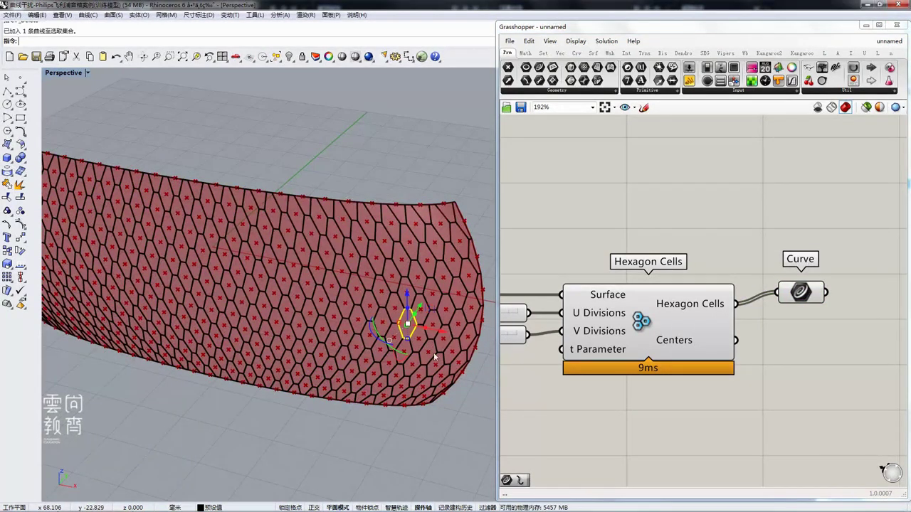
pyautogui.click(790, 294)
pyautogui.press('Delete')
pyautogui.moveTo(430, 347); pyautogui.dragTo(431, 326, button='right')
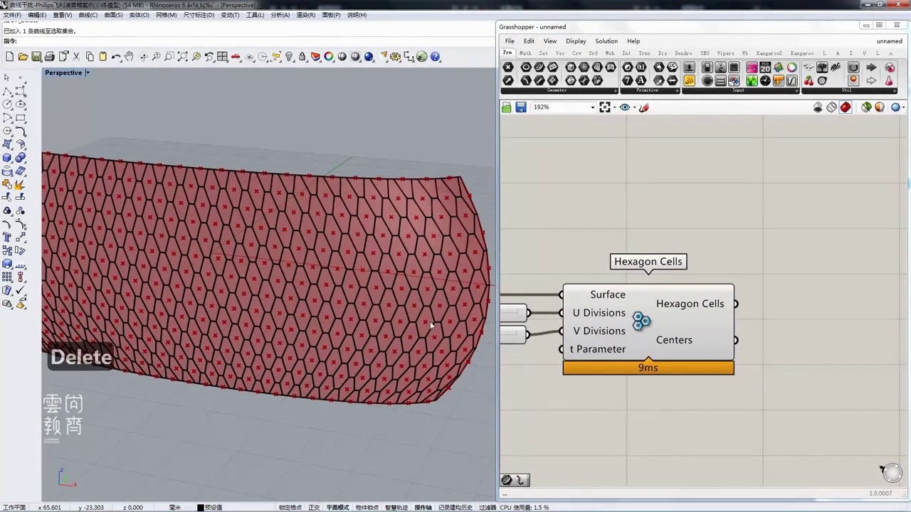
# Add a Point parameter beside Hexagon Cells and connect it to the Centers output.
pyautogui.moveTo(680, 347)
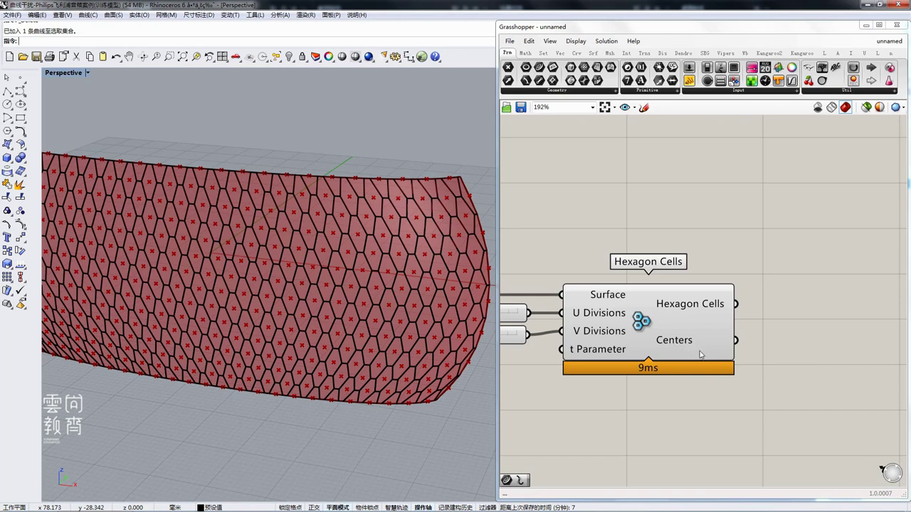
pyautogui.moveTo(508, 66); pyautogui.dragTo(778, 341)
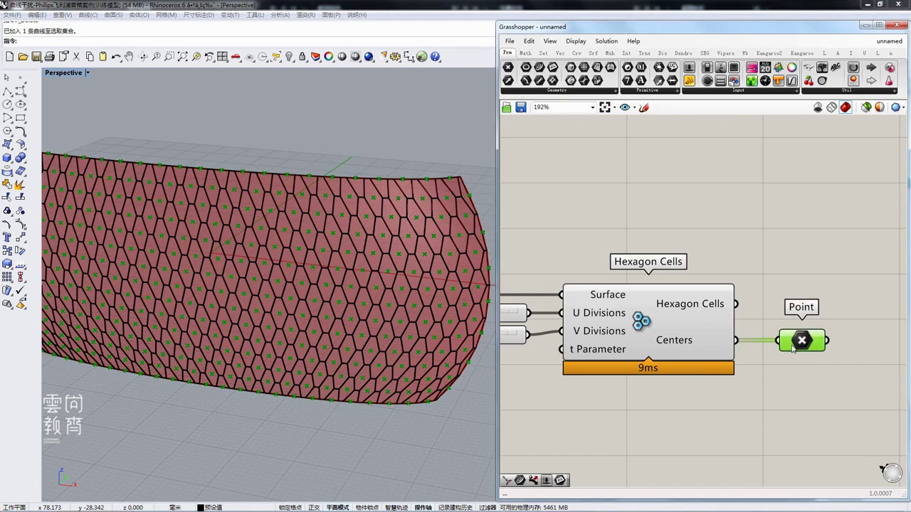
pyautogui.click(669, 346)
# Undo the bake of the hexagon curves in Rhino.
pyautogui.click(397, 410)
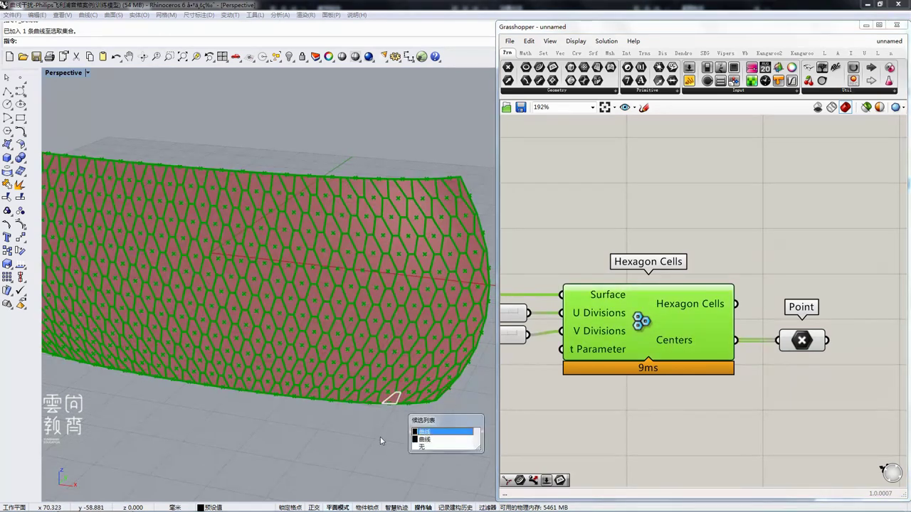
pyautogui.click(381, 441)
pyautogui.moveTo(398, 420); pyautogui.dragTo(439, 408, button='right')
pyautogui.hotkey('ctrl', 'z')
pyautogui.click(679, 434)
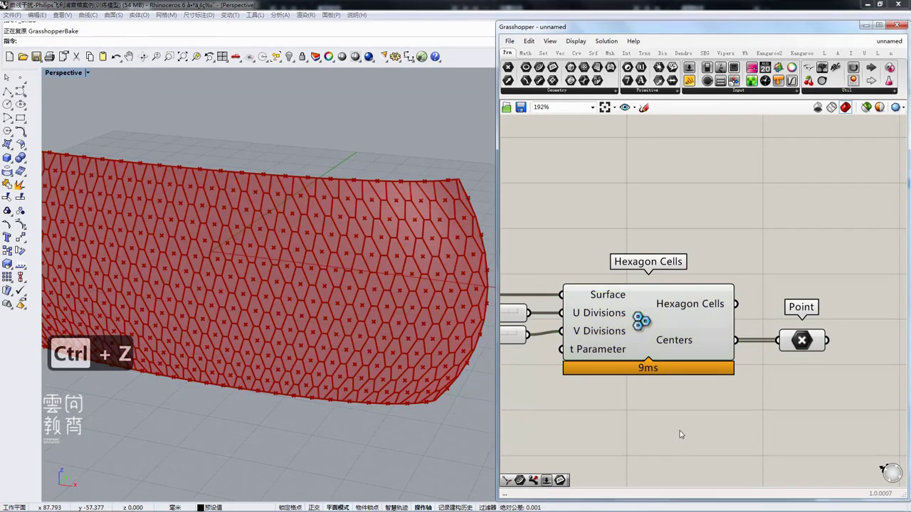
# Examine the Centers output data and the Point parameter's cell centre points on the surface.
pyautogui.click(422, 337)
pyautogui.scroll(-6, 421, 339)
pyautogui.moveTo(414, 366); pyautogui.dragTo(430, 352, button='right')
pyautogui.scroll(-3, 612, 282)
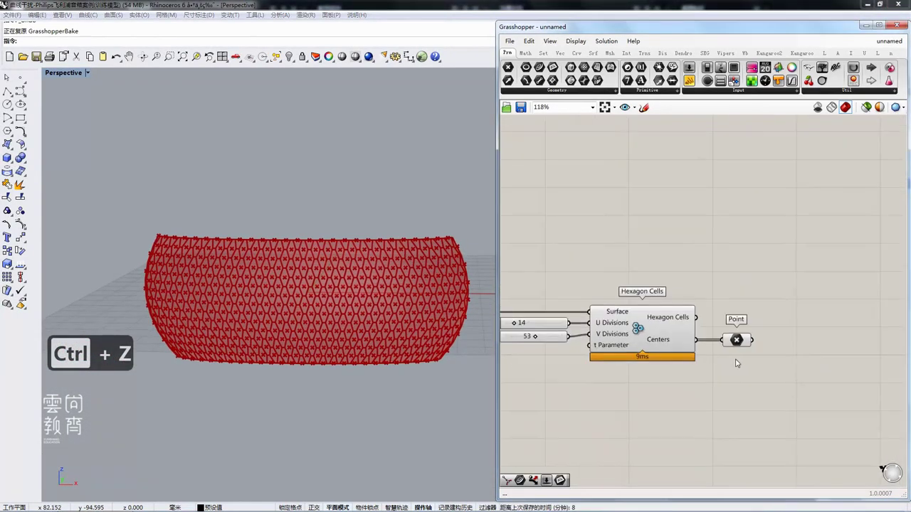
pyautogui.click(730, 320)
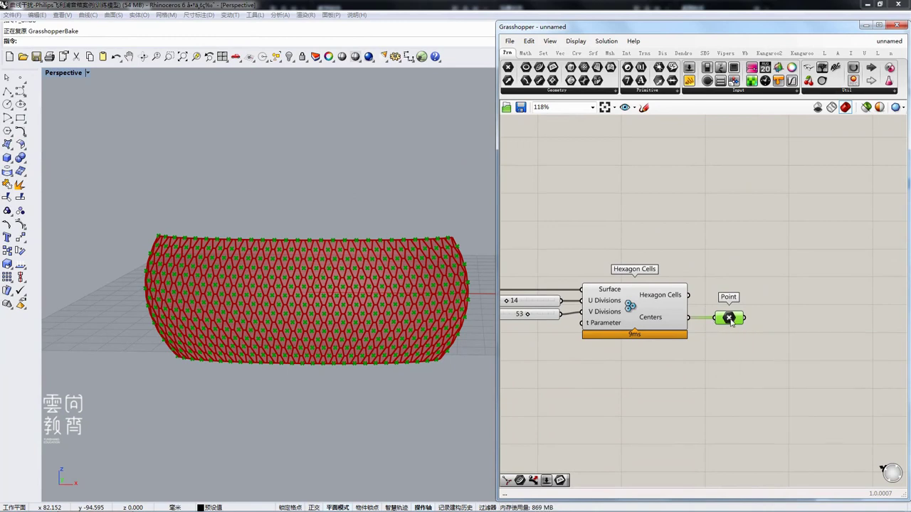
pyautogui.click(741, 338)
pyautogui.scroll(2, 712, 331)
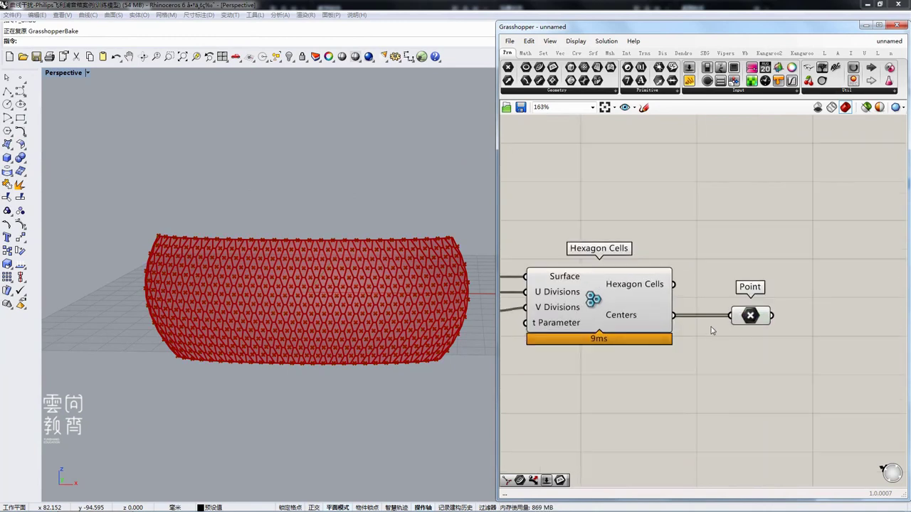
pyautogui.scroll(1, 705, 311)
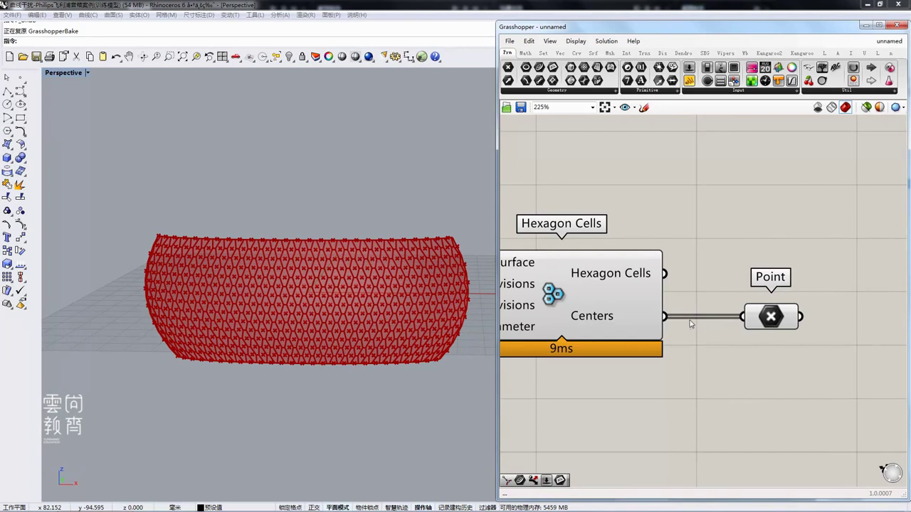
pyautogui.moveTo(642, 321)
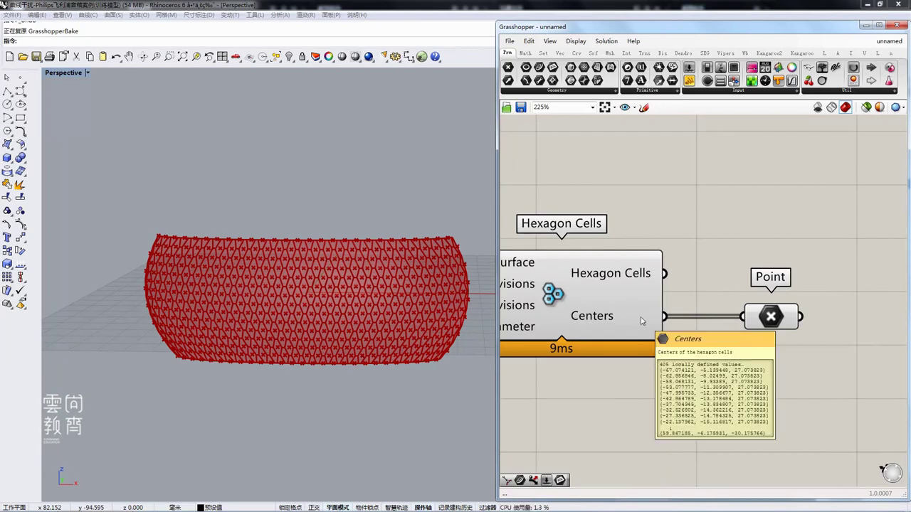
pyautogui.moveTo(734, 342); pyautogui.dragTo(754, 331, button='right')
pyautogui.scroll(-1, 763, 341)
pyautogui.click(789, 331)
pyautogui.scroll(-2, 755, 324)
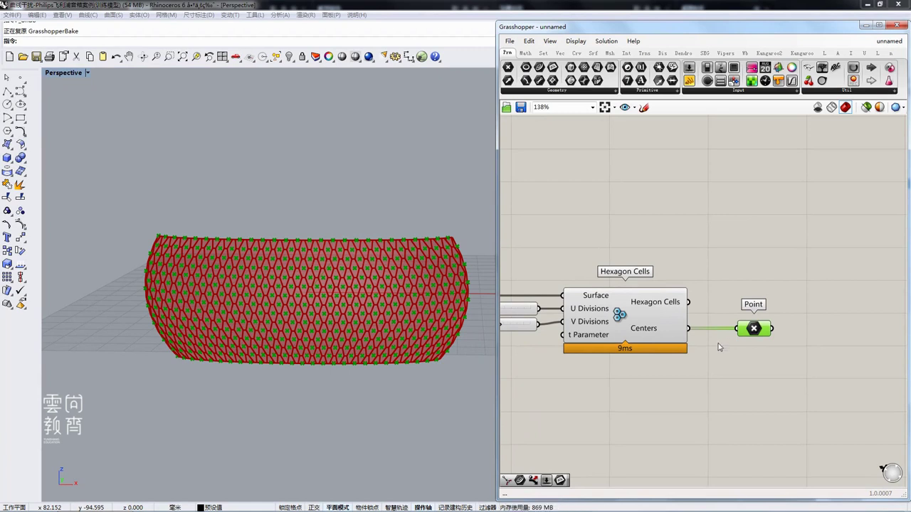
pyautogui.click(734, 354)
pyautogui.click(754, 332)
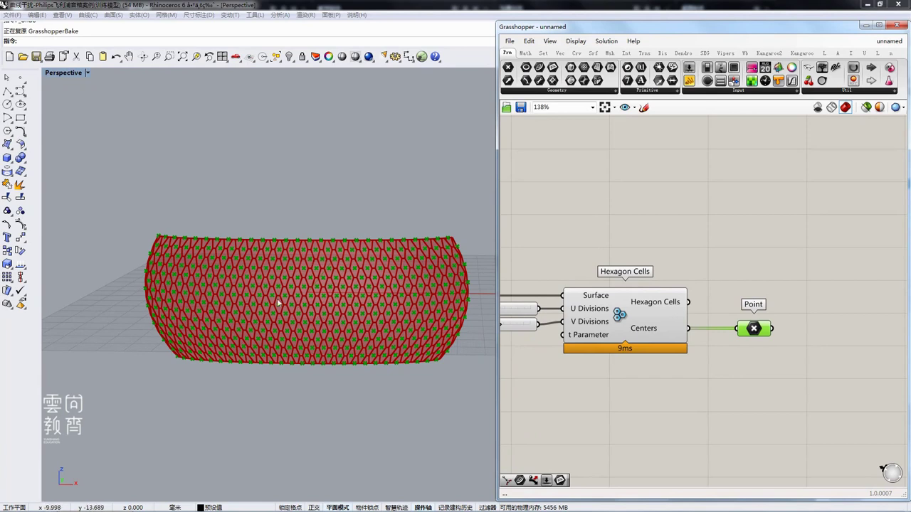
# Hide the construction grid in the Perspective viewport.
pyautogui.moveTo(334, 311); pyautogui.dragTo(348, 317, button='right')
pyautogui.press('F7')
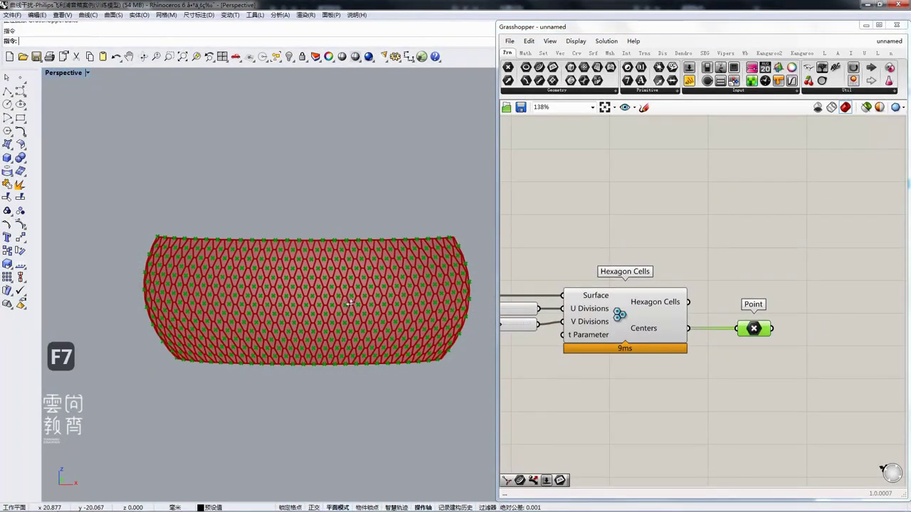
pyautogui.scroll(3, 357, 304)
pyautogui.scroll(-2, 328, 305)
pyautogui.moveTo(330, 305); pyautogui.dragTo(335, 311, button='right')
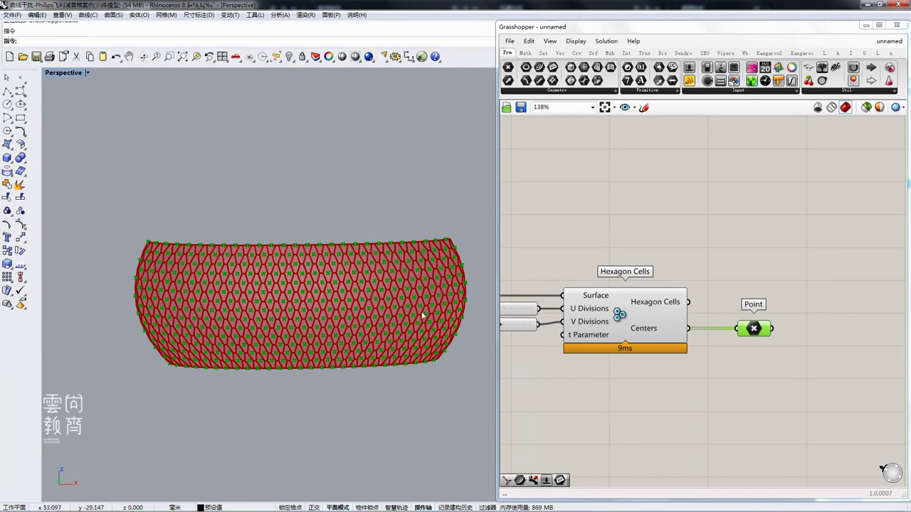
# Bake the rebuilt surface from Rebuild Surface into Rhino and inspect its isocurve density.
pyautogui.moveTo(638, 354); pyautogui.dragTo(754, 354, button='right')
pyautogui.scroll(-2, 754, 355)
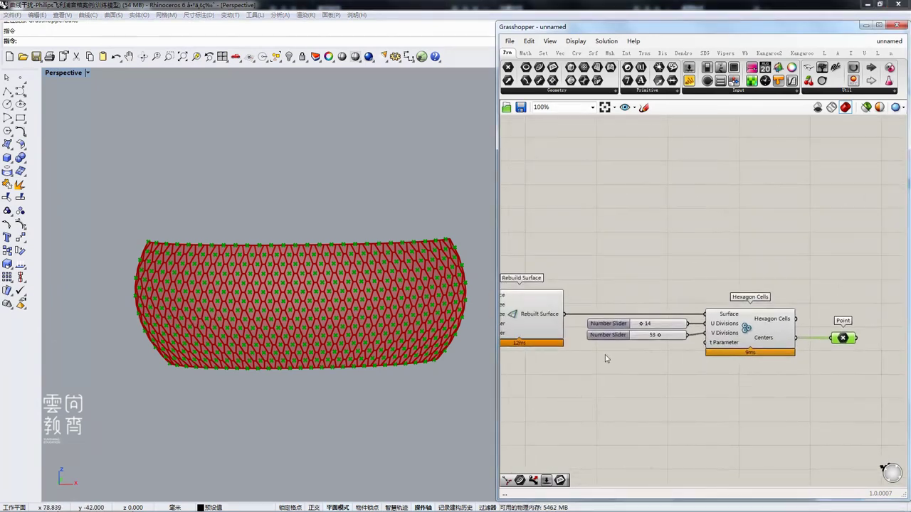
pyautogui.moveTo(606, 360); pyautogui.dragTo(681, 356, button='right')
pyautogui.click(595, 327)
pyautogui.middleClick(605, 320)
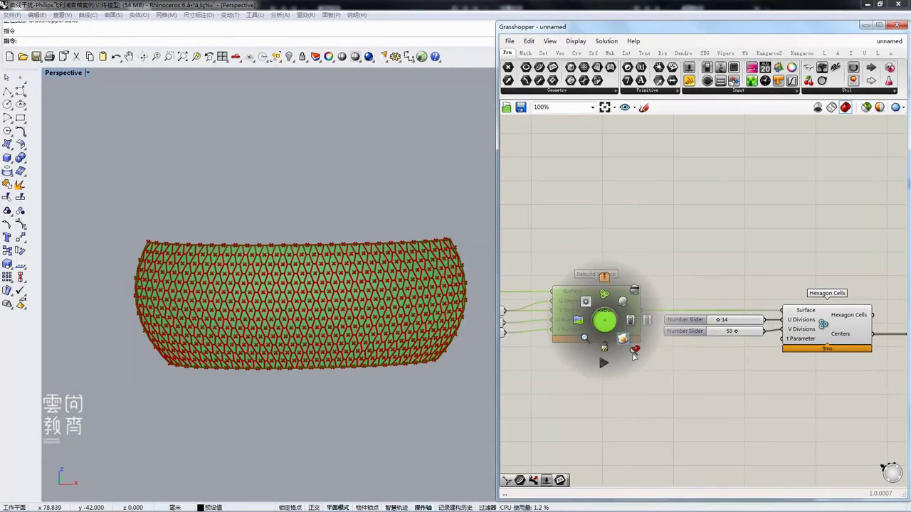
pyautogui.click(633, 350)
pyautogui.moveTo(411, 332); pyautogui.dragTo(440, 307, button='right')
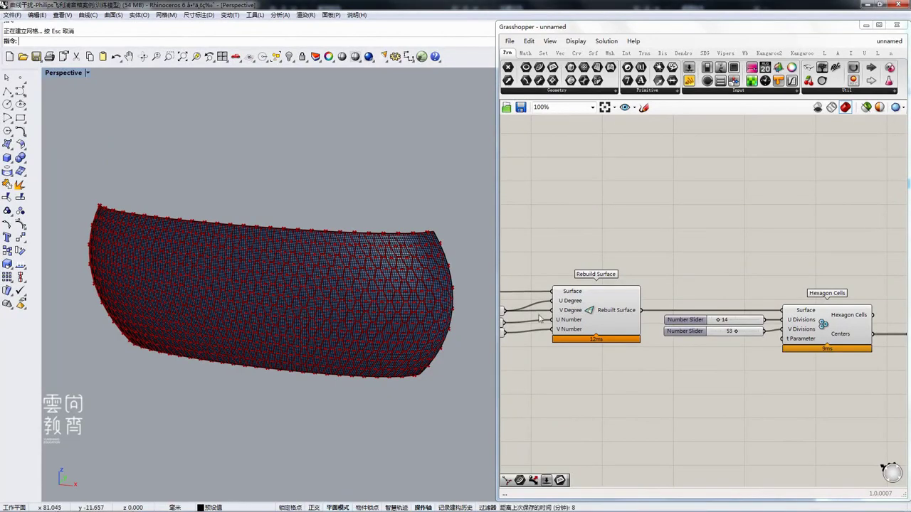
# Undo the bake of the rebuilt surface.
pyautogui.moveTo(398, 394); pyautogui.dragTo(427, 382, button='right')
pyautogui.hotkey('ctrl', 'z')
pyautogui.scroll(-2, 427, 382)
pyautogui.scroll(-3, 684, 392)
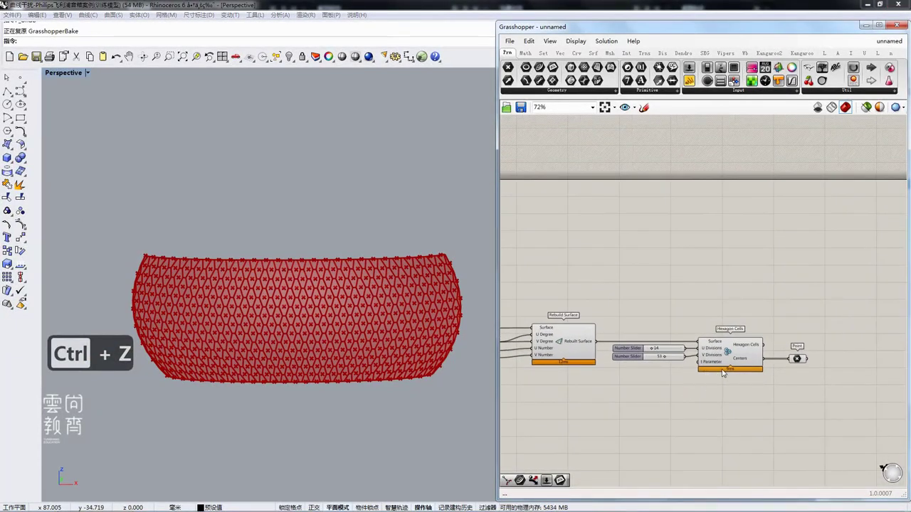
# Move the original Surface parameter up, clear of the three sliders feeding Rebuild Surface.
pyautogui.moveTo(611, 376); pyautogui.dragTo(691, 395, button='right')
pyautogui.moveTo(546, 350); pyautogui.dragTo(551, 313)
pyautogui.click(607, 306)
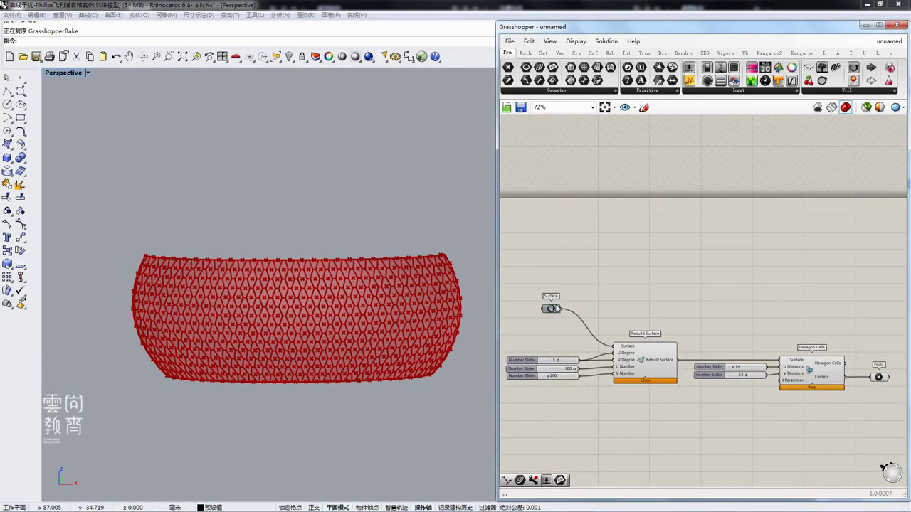
# Bake the original Surface parameter into Rhino and select the baked surface.
pyautogui.scroll(-1, 552, 311)
pyautogui.middleClick(551, 309)
pyautogui.click(571, 326)
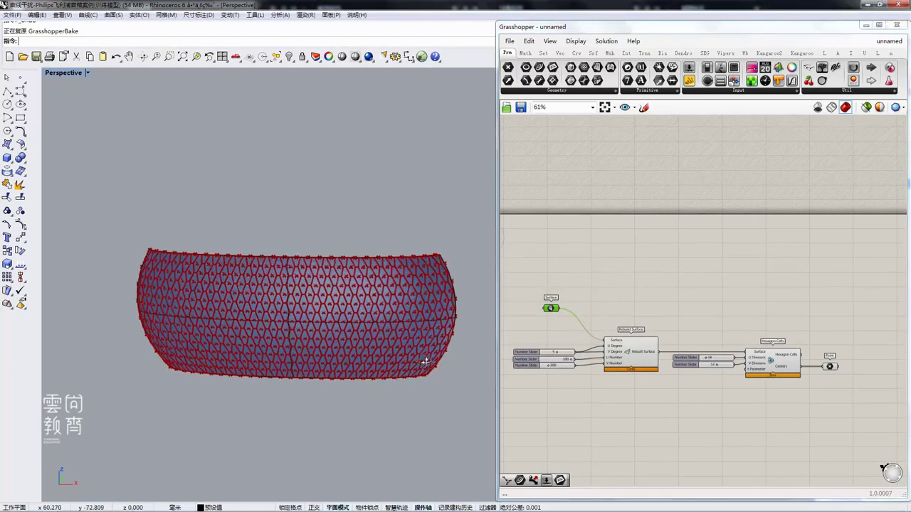
pyautogui.click(394, 332)
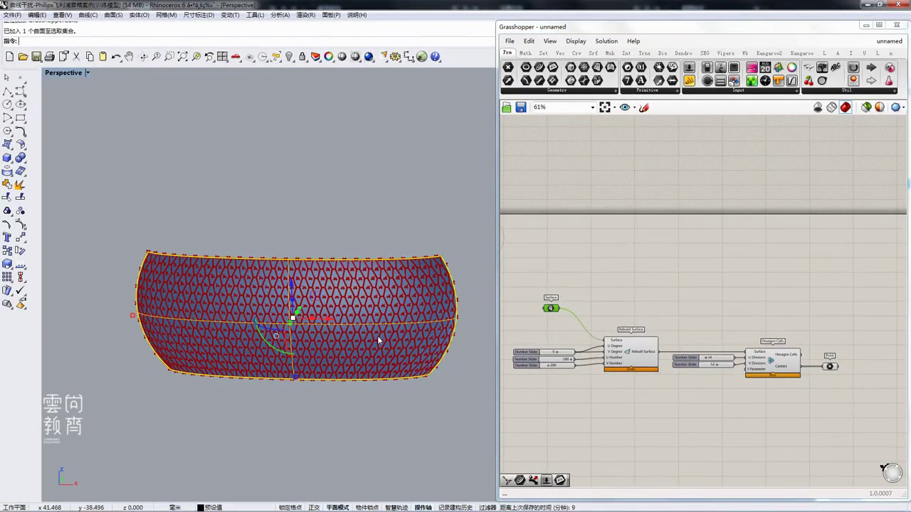
# Extract the V-direction isocurve through the middle of the baked surface, and undo the extraction.
pyautogui.click(8, 173)
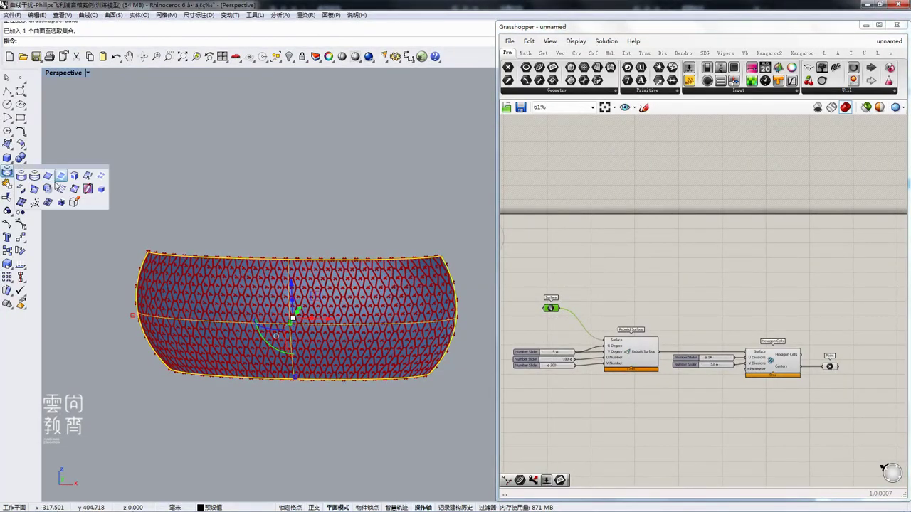
pyautogui.click(89, 184)
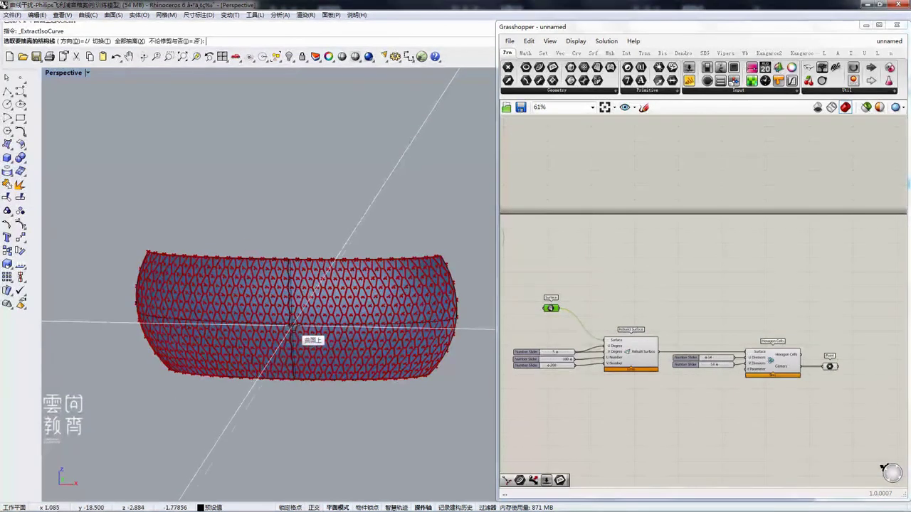
pyautogui.press('t')
pyautogui.click(291, 327)
pyautogui.press('Return')
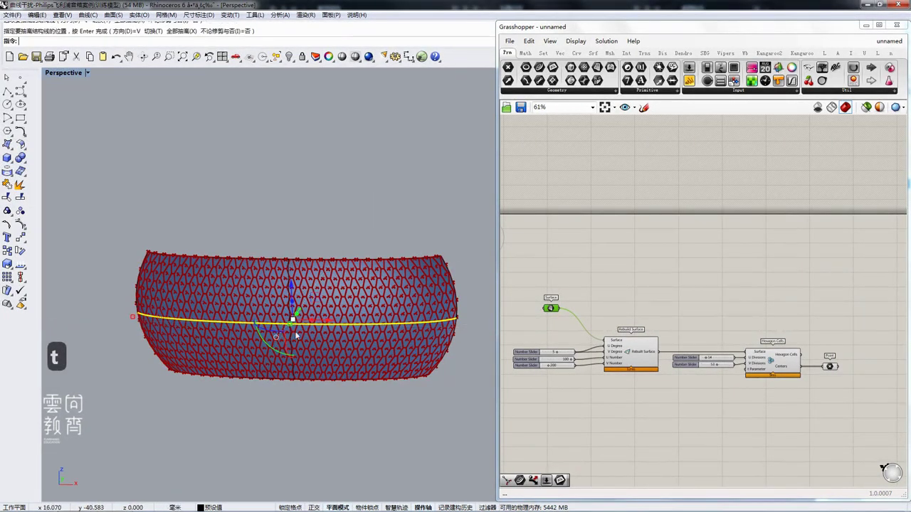
pyautogui.moveTo(371, 323); pyautogui.dragTo(368, 341, button='right')
pyautogui.hotkey('ctrl', 'z')
# Delete the baked surface from the Rhino model.
pyautogui.click(346, 338)
pyautogui.press('Delete')
pyautogui.scroll(1, 591, 337)
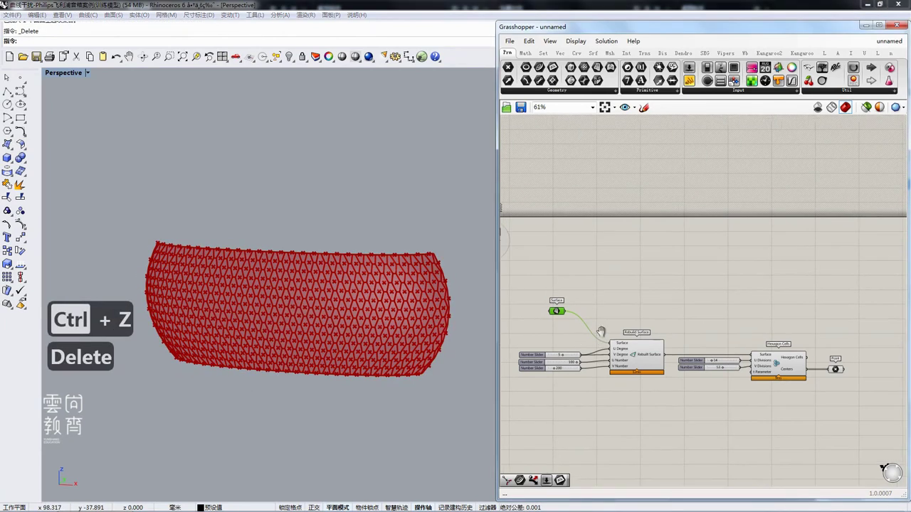
# Add a Divide Domain² component on the canvas just above Rebuild Surface.
pyautogui.moveTo(569, 318); pyautogui.dragTo(575, 305)
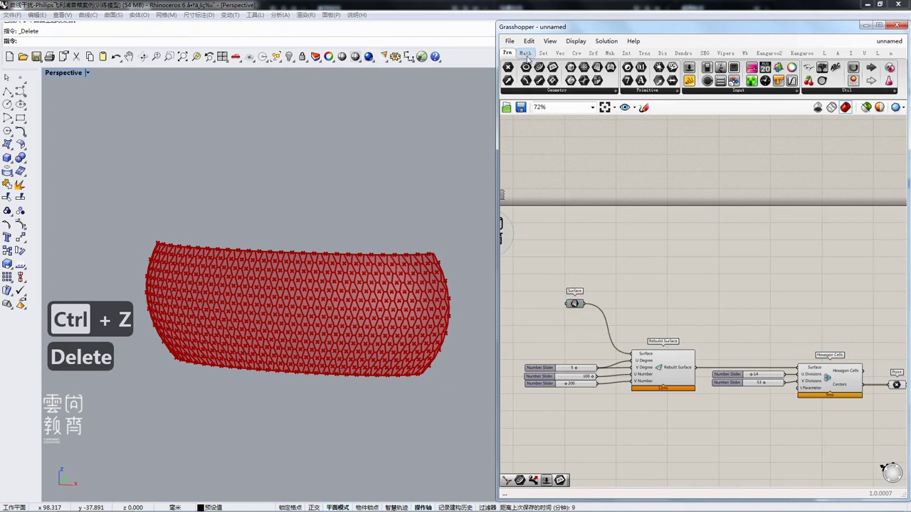
pyautogui.click(525, 53)
pyautogui.click(528, 90)
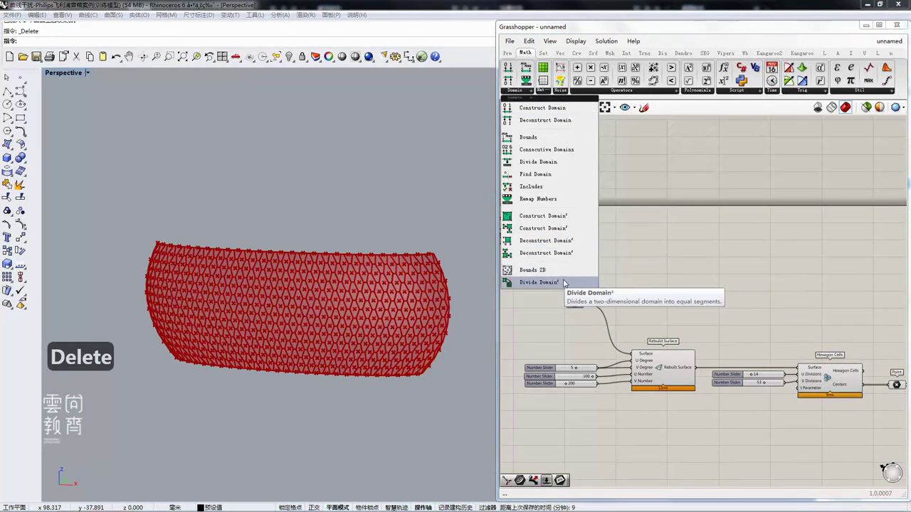
pyautogui.click(562, 282)
pyautogui.click(683, 311)
pyautogui.moveTo(625, 309); pyautogui.dragTo(640, 295, button='right')
pyautogui.scroll(1, 640, 296)
pyautogui.moveTo(582, 292); pyautogui.dragTo(576, 277)
pyautogui.click(663, 270)
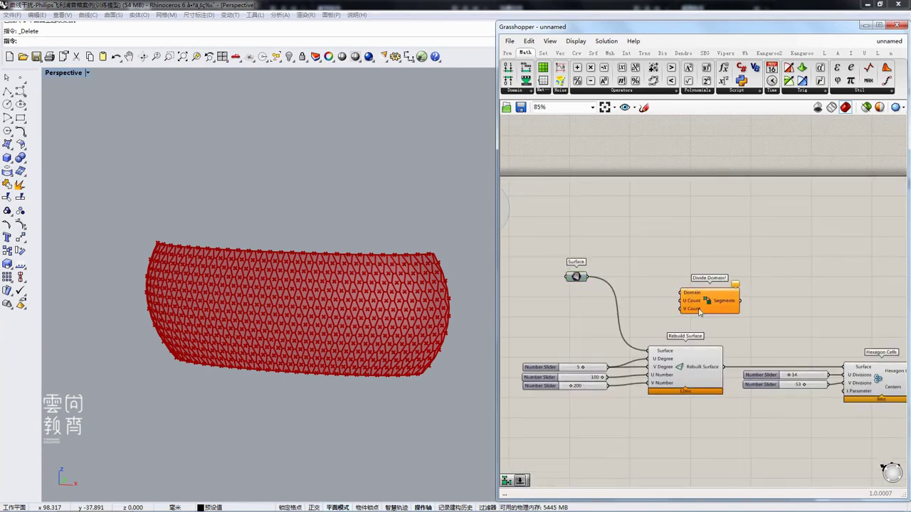
pyautogui.moveTo(695, 309); pyautogui.dragTo(694, 300)
pyautogui.click(726, 255)
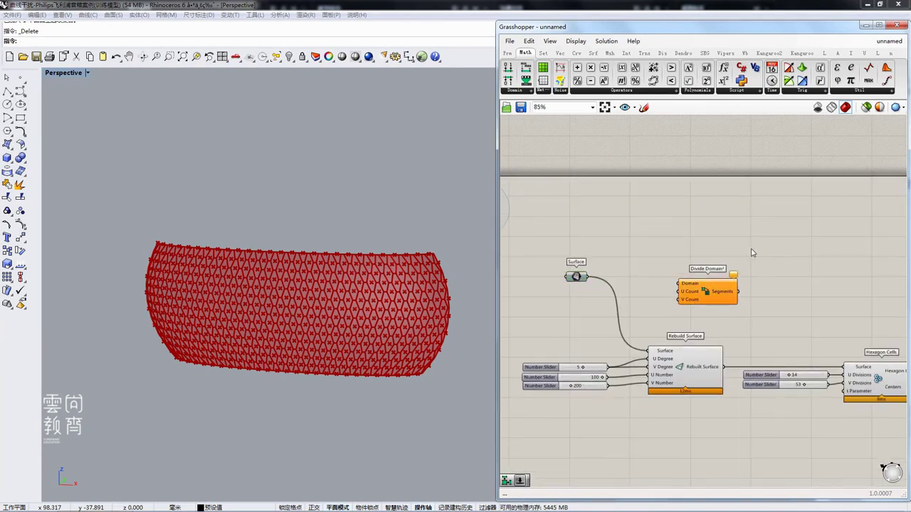
# Find the Isotrim component with the search term "iso" and place it beyond the output side of Divide Domain².
pyautogui.doubleClick(753, 252)
pyautogui.write('is')
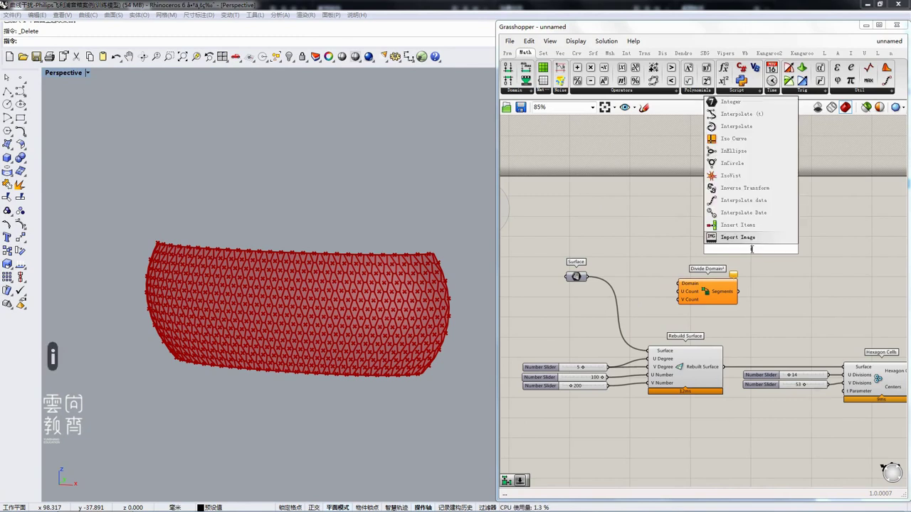
pyautogui.write('o')
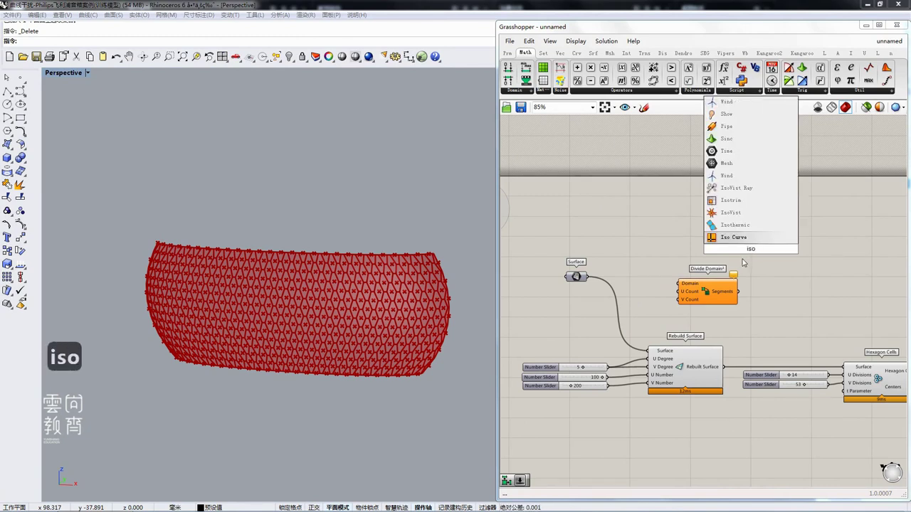
pyautogui.click(738, 207)
pyautogui.moveTo(744, 248); pyautogui.dragTo(809, 271)
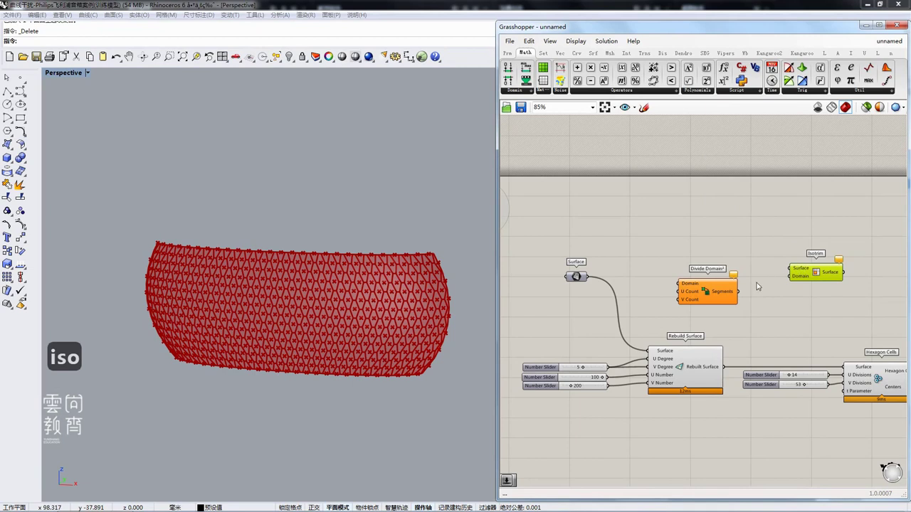
# Wire Divide Domain²'s Segments into Isotrim's Domain and the original Surface parameter into Divide Domain²'s Domain input.
pyautogui.moveTo(738, 291); pyautogui.dragTo(662, 278)
pyautogui.moveTo(694, 291); pyautogui.dragTo(754, 289)
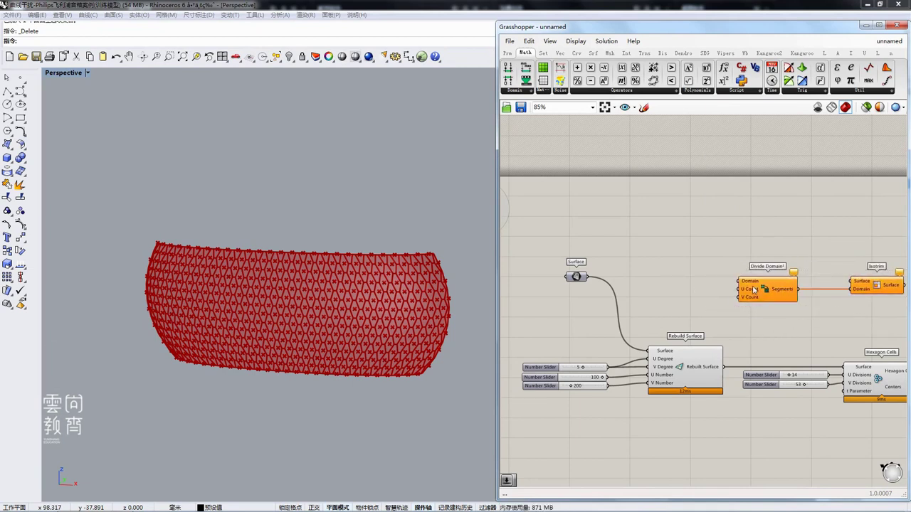
pyautogui.moveTo(590, 282); pyautogui.dragTo(751, 291)
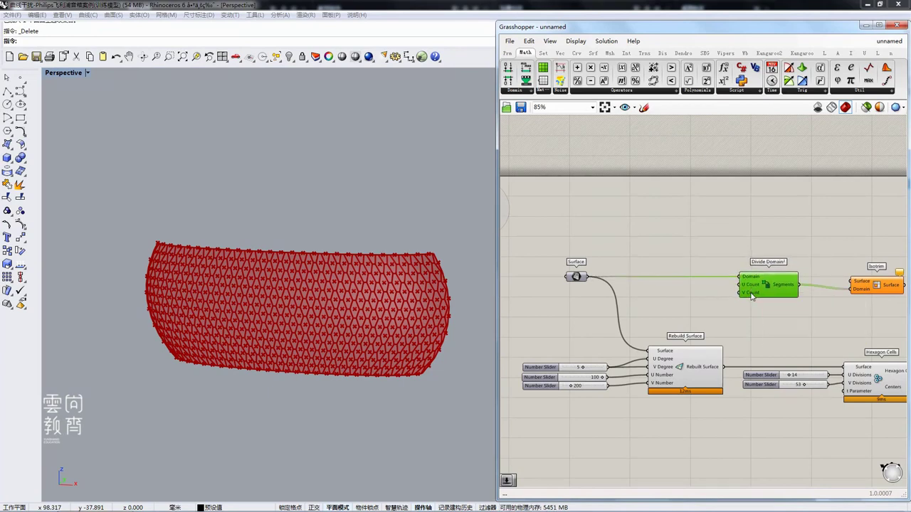
# Create a number slider with value 2 and connect it to the U Count of Divide Domain².
pyautogui.doubleClick(692, 301)
pyautogui.write('2')
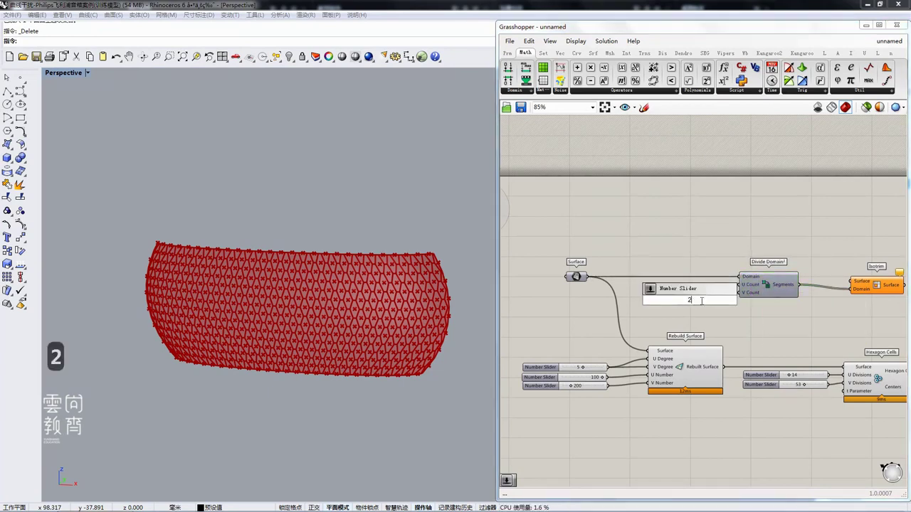
pyautogui.click(702, 291)
pyautogui.moveTo(724, 303); pyautogui.dragTo(700, 289)
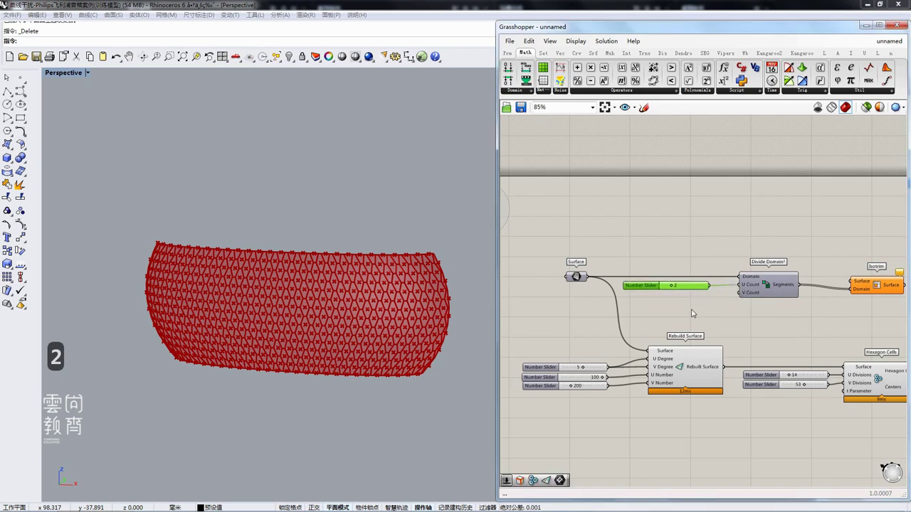
# Create a number slider with value 1 and connect it to the V Count of Divide Domain².
pyautogui.doubleClick(692, 313)
pyautogui.write('Number Slider')
pyautogui.press('Return')
pyautogui.moveTo(712, 317); pyautogui.dragTo(738, 294)
pyautogui.click(745, 316)
# Move Isotrim slightly higher than Divide Domain² and connect the original Surface parameter to its Surface input.
pyautogui.moveTo(797, 318); pyautogui.dragTo(731, 322, button='right')
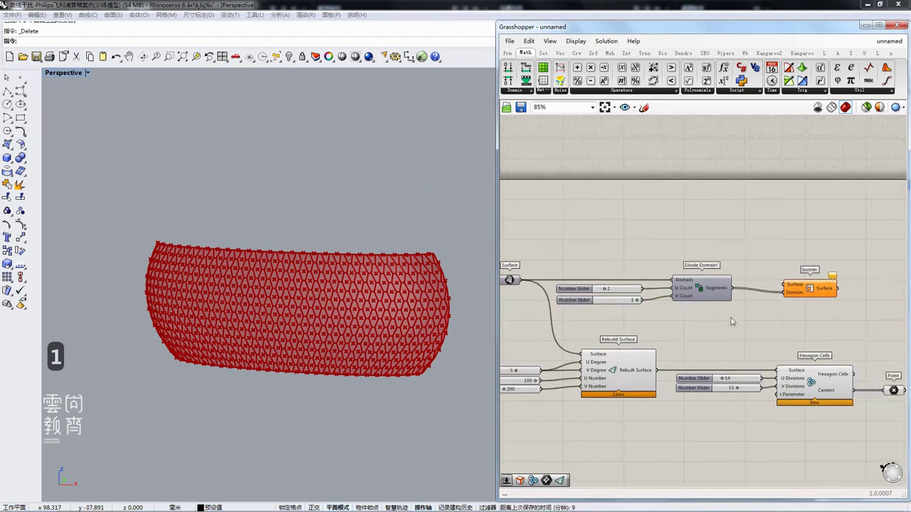
pyautogui.moveTo(809, 289); pyautogui.dragTo(803, 255)
pyautogui.moveTo(538, 277); pyautogui.dragTo(553, 276, button='right')
pyautogui.moveTo(541, 281); pyautogui.dragTo(796, 253)
pyautogui.moveTo(802, 287); pyautogui.dragTo(779, 290, button='right')
# Turn off the preview of Rebuild Surface, Hexagon Cells and the Point parameter.
pyautogui.moveTo(345, 342); pyautogui.dragTo(314, 345, button='right')
pyautogui.moveTo(845, 414); pyautogui.dragTo(783, 392, button='right')
pyautogui.click(595, 372)
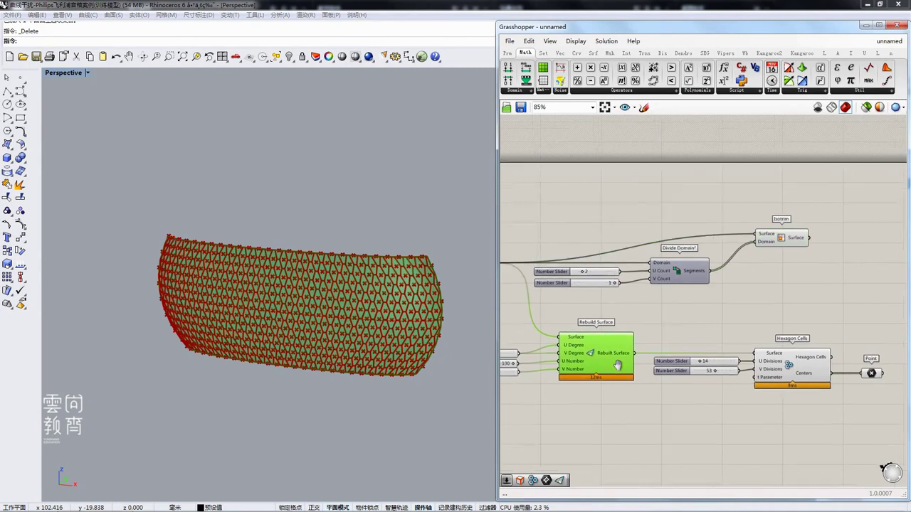
pyautogui.hotkey('ctrl', 'q')
pyautogui.click(651, 420)
pyautogui.moveTo(651, 421); pyautogui.dragTo(603, 418, button='right')
pyautogui.click(740, 369)
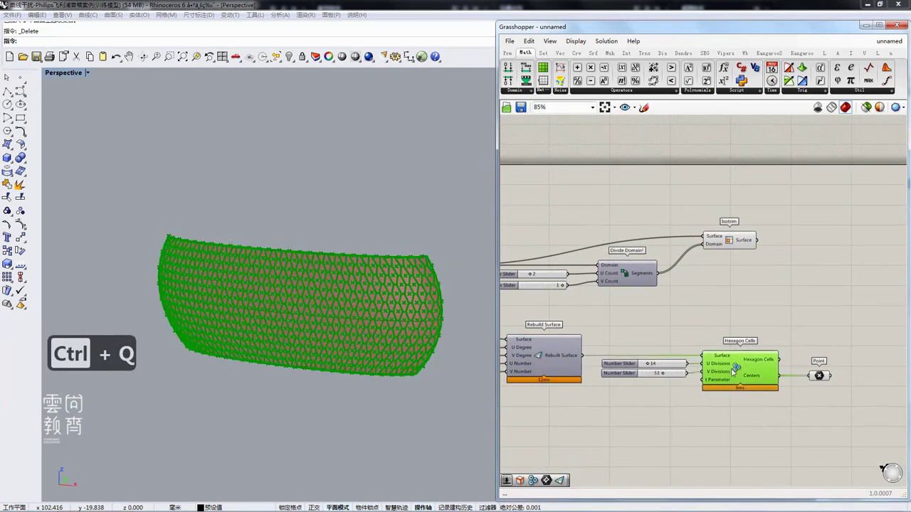
pyautogui.hotkey('ctrl', 'q')
pyautogui.click(755, 408)
pyautogui.click(822, 377)
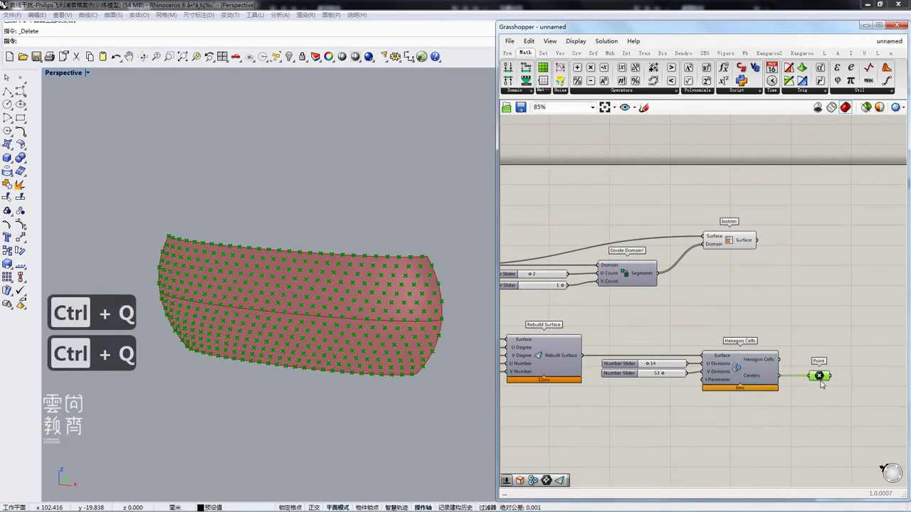
pyautogui.hotkey('ctrl', 'q')
pyautogui.moveTo(586, 306); pyautogui.dragTo(680, 331, button='right')
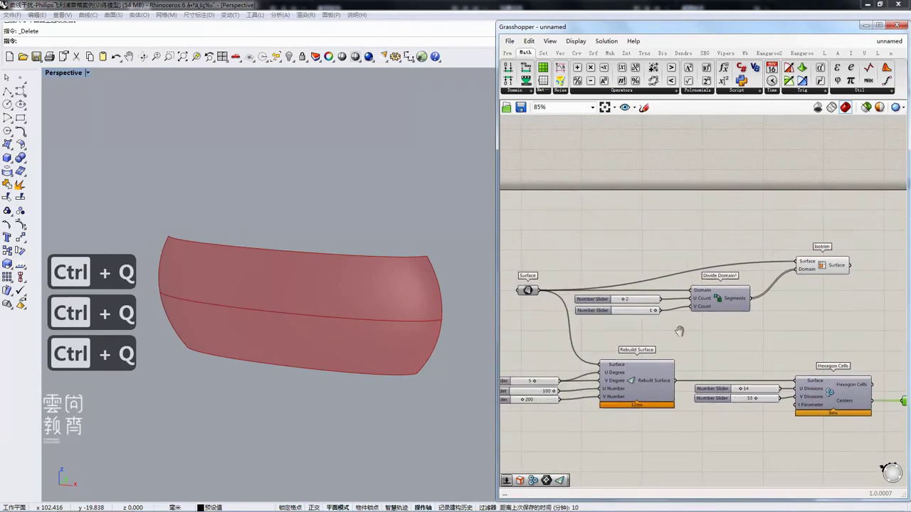
pyautogui.scroll(1, 618, 311)
pyautogui.moveTo(614, 311)
pyautogui.mouseDown()
pyautogui.moveTo(628, 311)
pyautogui.moveTo(613, 315)
pyautogui.mouseUp()
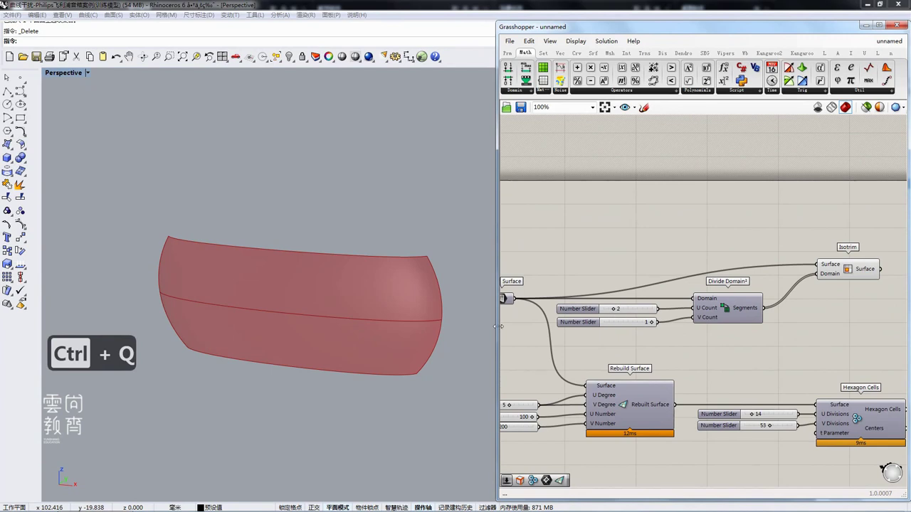
pyautogui.moveTo(732, 339); pyautogui.dragTo(717, 356, button='right')
pyautogui.scroll(-2, 755, 350)
pyautogui.click(787, 304)
pyautogui.click(800, 331)
# Add a Brep Edges component after Isotrim and connect Isotrim's Surface output to its Brep input.
pyautogui.moveTo(794, 331); pyautogui.dragTo(744, 339, button='right')
pyautogui.scroll(1, 772, 333)
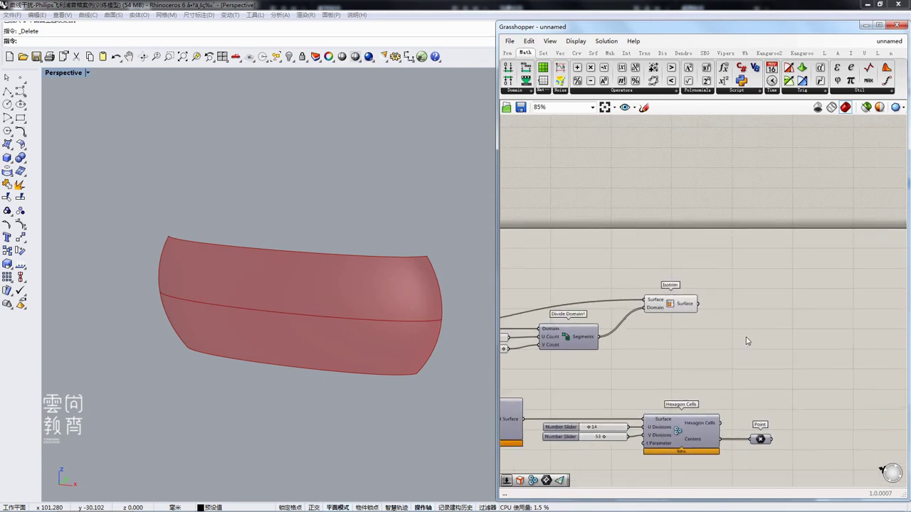
pyautogui.scroll(1, 746, 341)
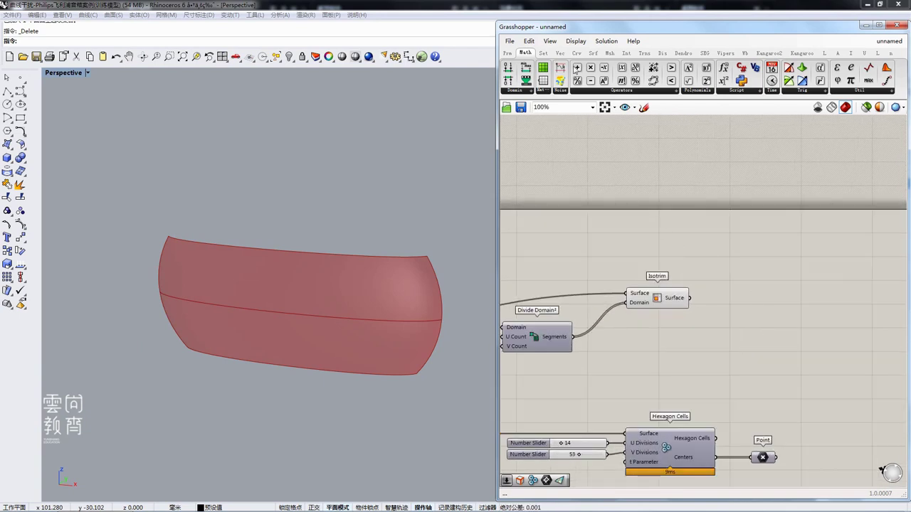
pyautogui.click(593, 52)
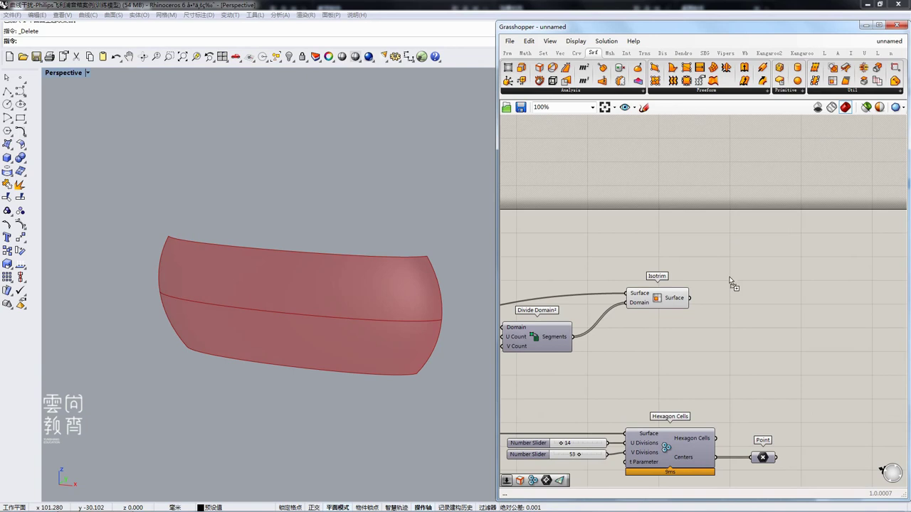
pyautogui.moveTo(730, 280); pyautogui.dragTo(748, 309)
pyautogui.moveTo(689, 298); pyautogui.dragTo(726, 310)
# Align Brep Edges with Isotrim and flatten its Naked output.
pyautogui.scroll(1, 735, 324)
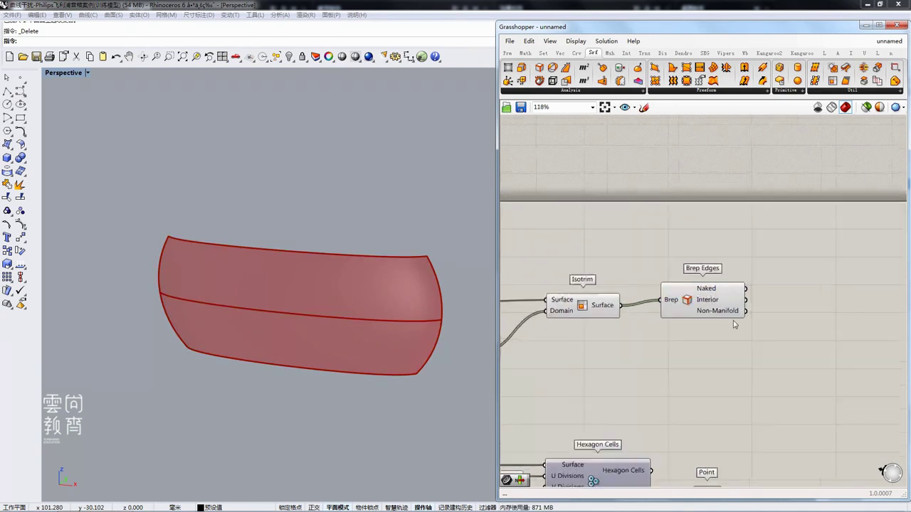
pyautogui.scroll(1, 733, 317)
pyautogui.click(726, 305)
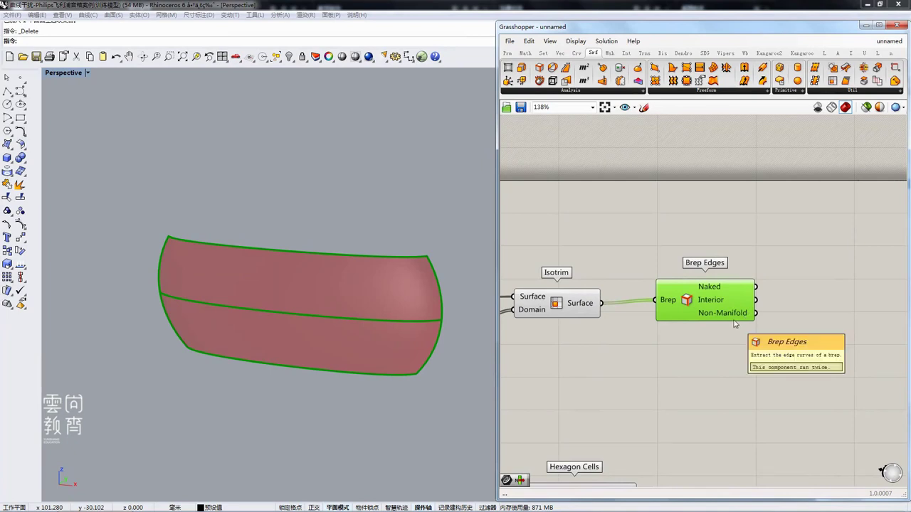
pyautogui.moveTo(716, 291)
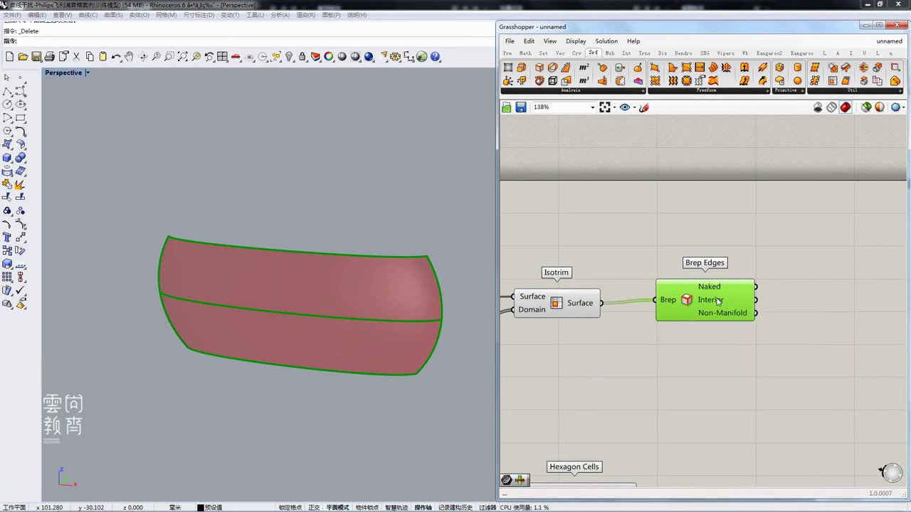
pyautogui.moveTo(722, 318)
pyautogui.moveTo(715, 320); pyautogui.dragTo(710, 324)
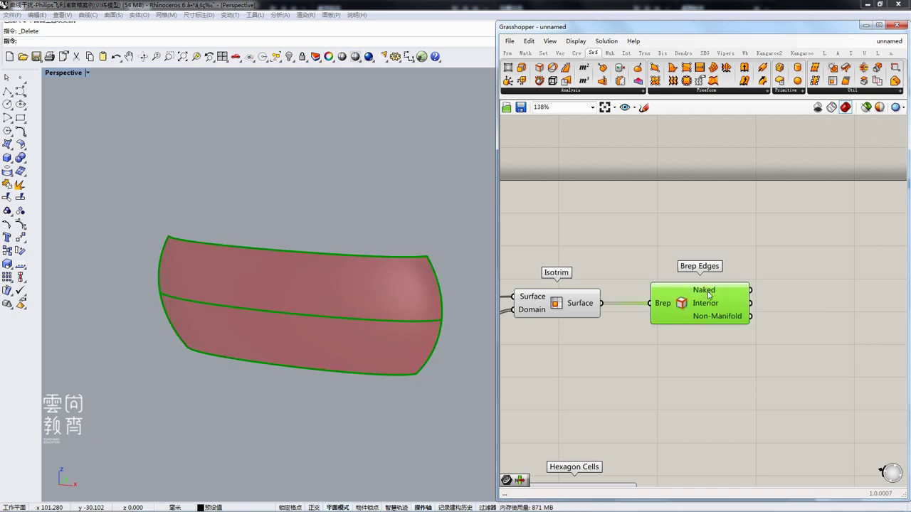
pyautogui.rightClick(725, 289)
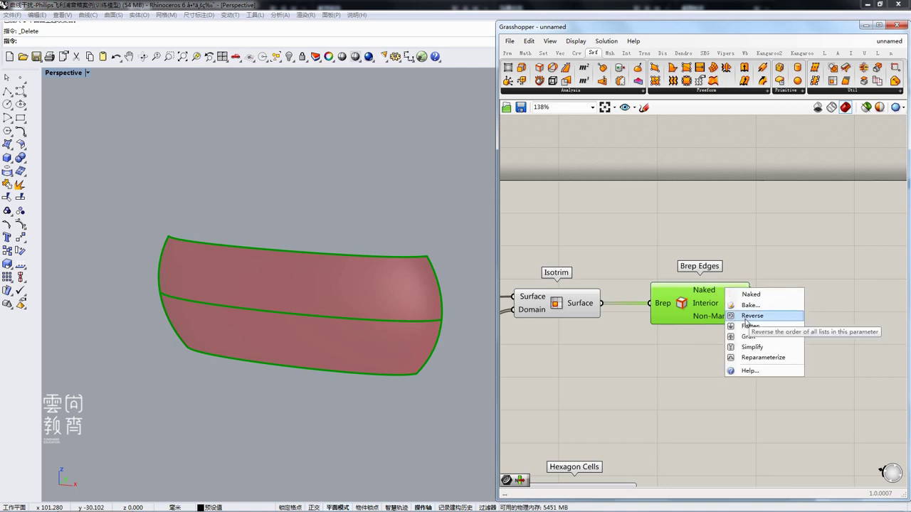
pyautogui.click(751, 326)
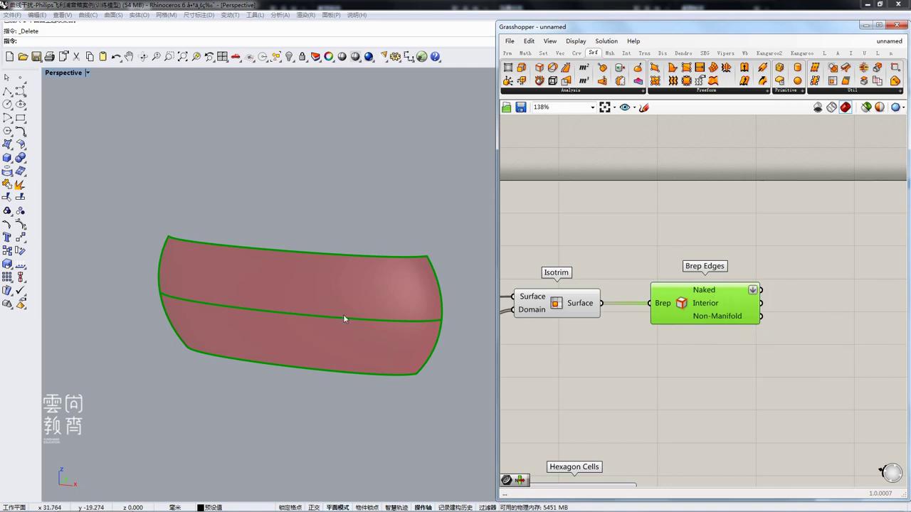
pyautogui.click(374, 397)
# Add a List Item component after Brep Edges and feed the flattened Naked edges into its List input.
pyautogui.moveTo(716, 359)
pyautogui.mouseDown(button='right')
pyautogui.moveTo(682, 357)
pyautogui.moveTo(708, 356)
pyautogui.mouseUp(button='right')
pyautogui.scroll(-3, 699, 359)
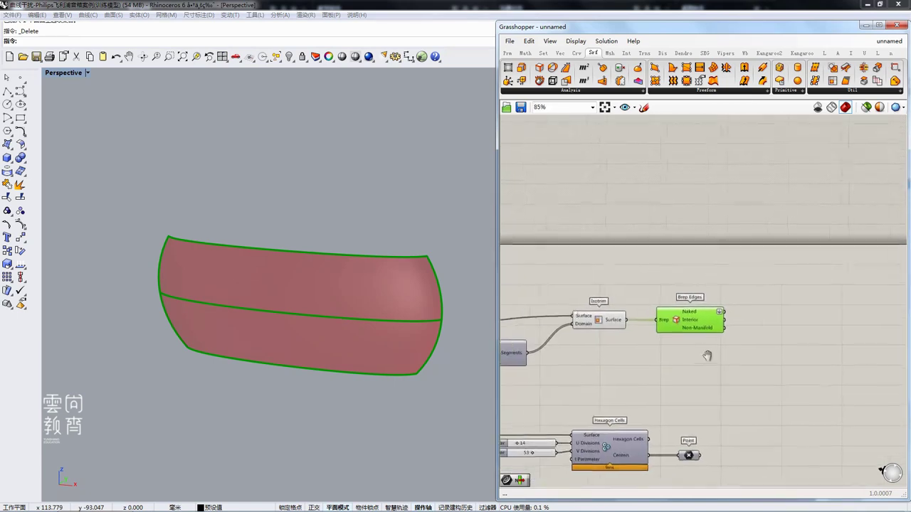
pyautogui.scroll(1, 695, 363)
pyautogui.click(696, 363)
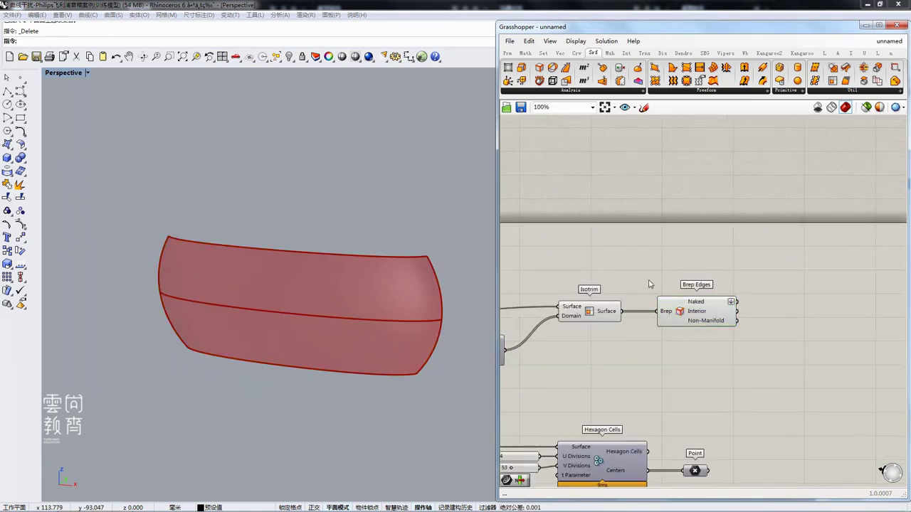
pyautogui.click(543, 52)
pyautogui.moveTo(508, 66); pyautogui.dragTo(755, 274)
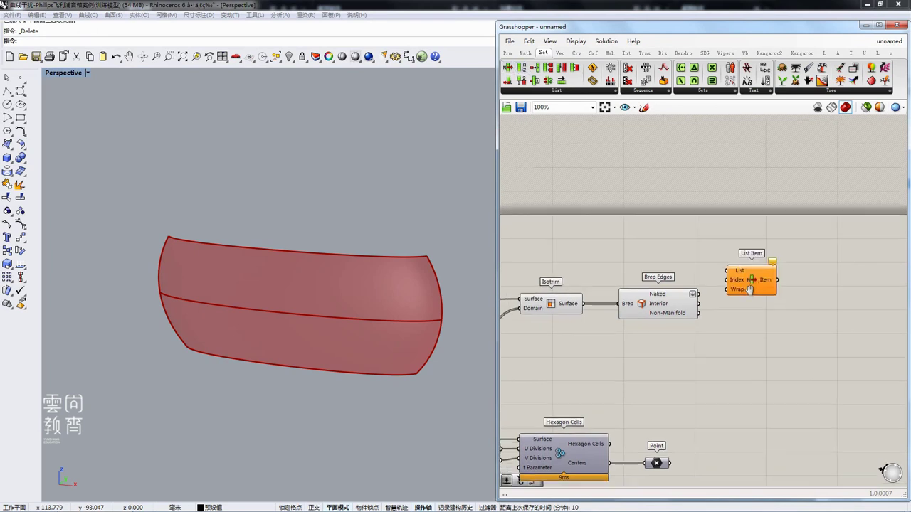
pyautogui.scroll(2, 780, 313)
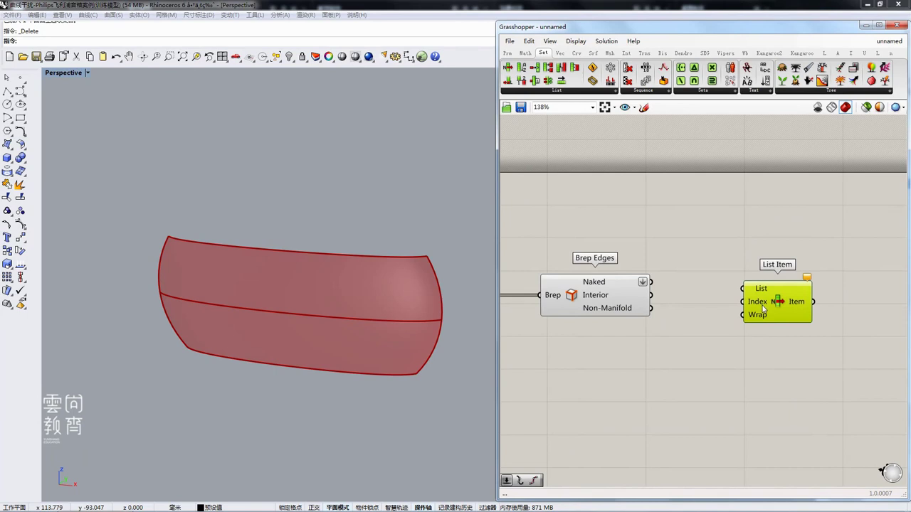
pyautogui.moveTo(650, 282); pyautogui.dragTo(812, 296)
# Add a Number Slider with the value 7 and connect it to List Item's Index input.
pyautogui.doubleClick(723, 349)
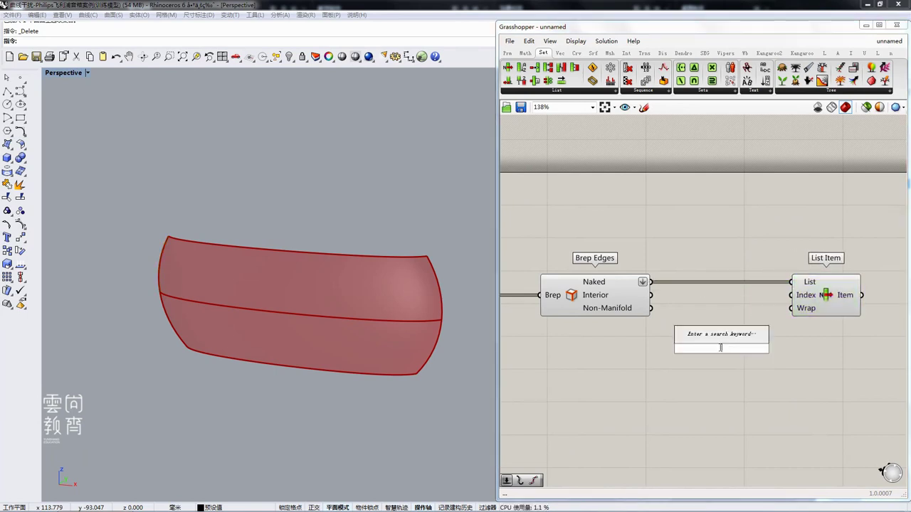
pyautogui.write('7')
pyautogui.press('Return')
pyautogui.moveTo(791, 349); pyautogui.dragTo(791, 296)
# Move List Item further from Brep Edges and place the index slider in line in front of its Index input.
pyautogui.moveTo(785, 306); pyautogui.dragTo(718, 302, button='right')
pyautogui.moveTo(763, 297); pyautogui.dragTo(824, 297)
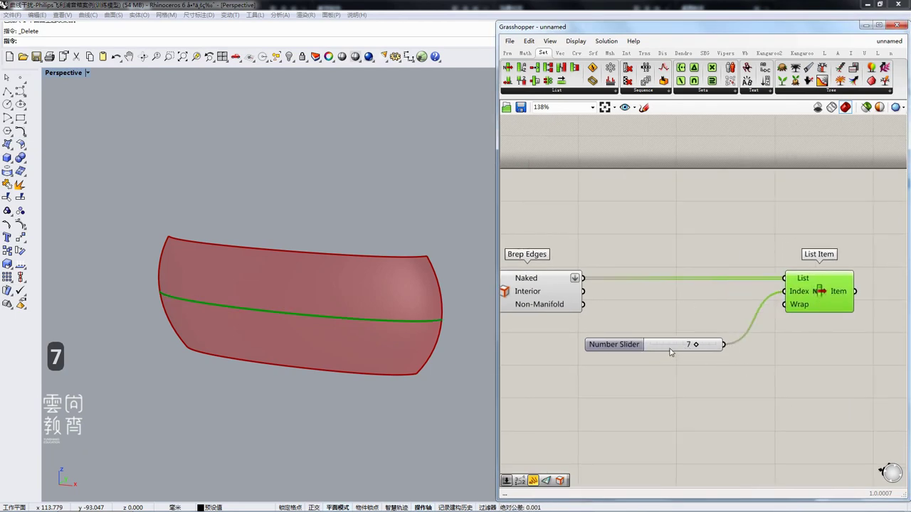
pyautogui.moveTo(670, 348); pyautogui.dragTo(702, 295)
pyautogui.click(748, 335)
pyautogui.click(803, 298)
pyautogui.scroll(-2, 754, 314)
pyautogui.moveTo(786, 319); pyautogui.dragTo(750, 340, button='right')
pyautogui.click(769, 338)
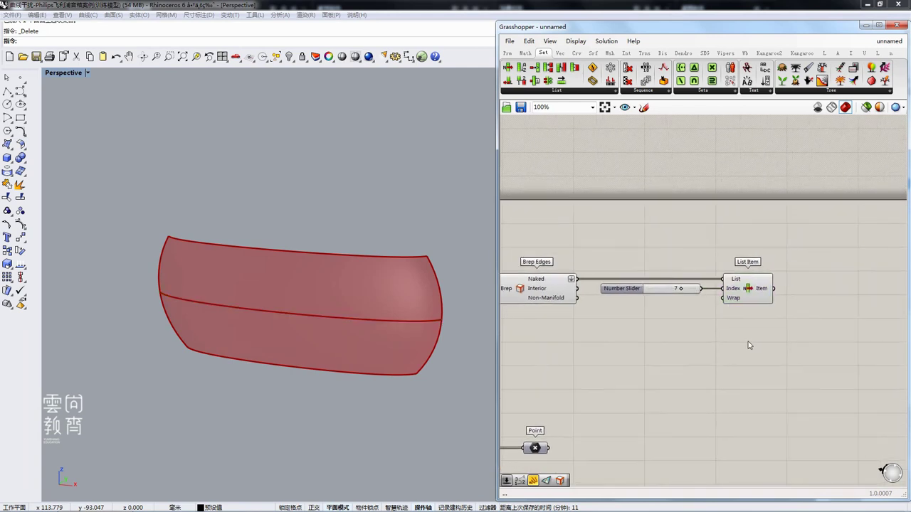
# Turn off the preview of the Brep Edges component.
pyautogui.scroll(-2, 748, 346)
pyautogui.moveTo(620, 325); pyautogui.dragTo(578, 294)
pyautogui.moveTo(591, 324); pyautogui.dragTo(647, 324, button='right')
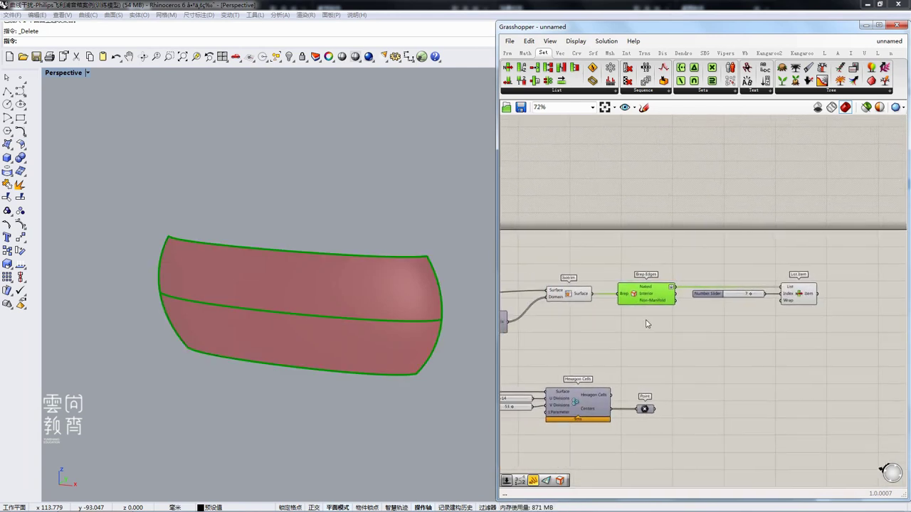
pyautogui.hotkey('ctrl', 'q')
pyautogui.click(639, 330)
# Hide the Isotrim surface preview to isolate the extracted edge curve, and turn it back on.
pyautogui.click(569, 293)
pyautogui.hotkey('ctrl', 'q')
pyautogui.click(638, 338)
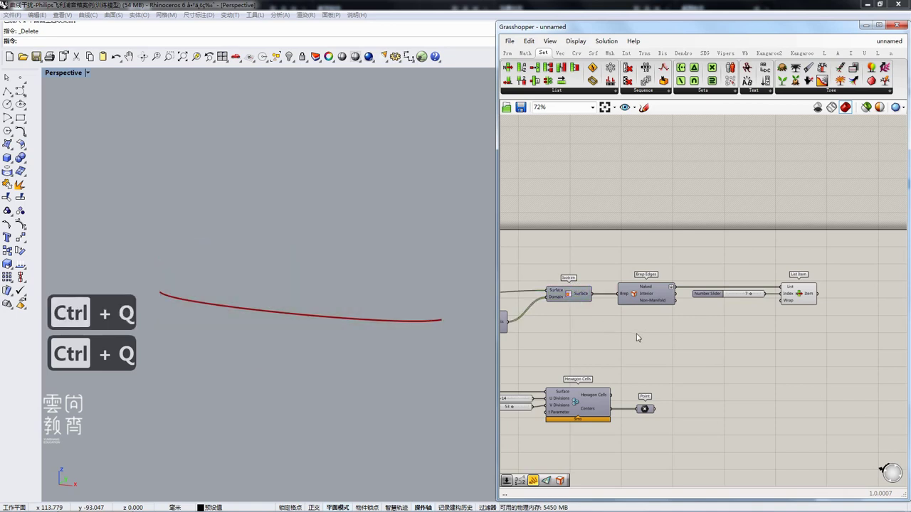
pyautogui.click(574, 298)
pyautogui.hotkey('ctrl', 'q')
pyautogui.click(773, 329)
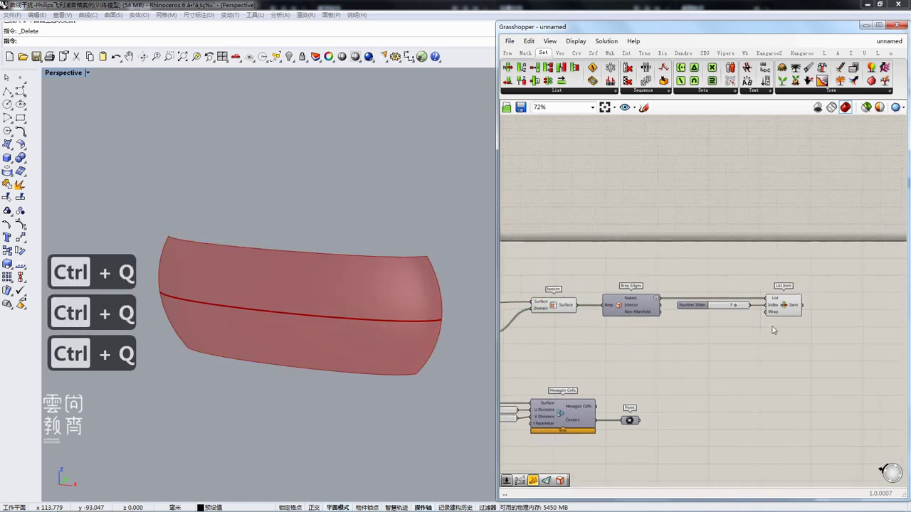
# Add an Extend Curve component after List Item, leaving space between them.
pyautogui.scroll(2, 772, 314)
pyautogui.click(761, 313)
pyautogui.click(769, 298)
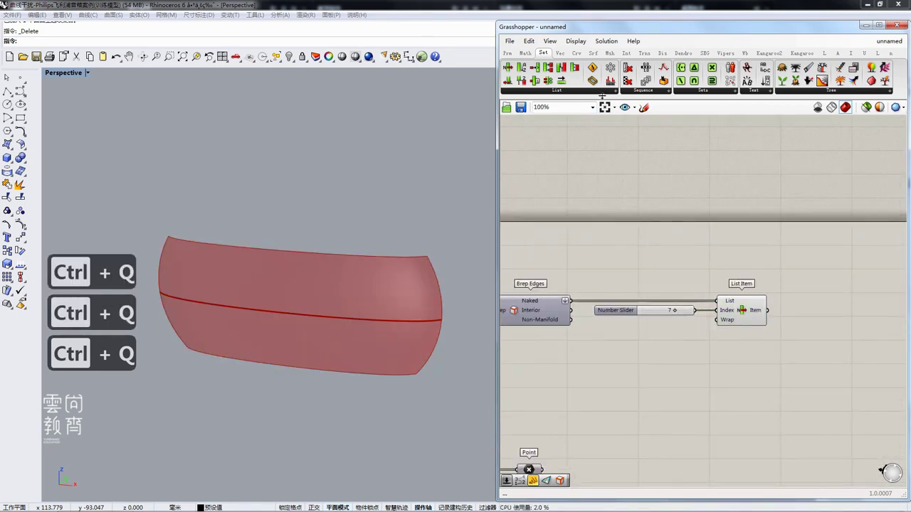
pyautogui.click(576, 53)
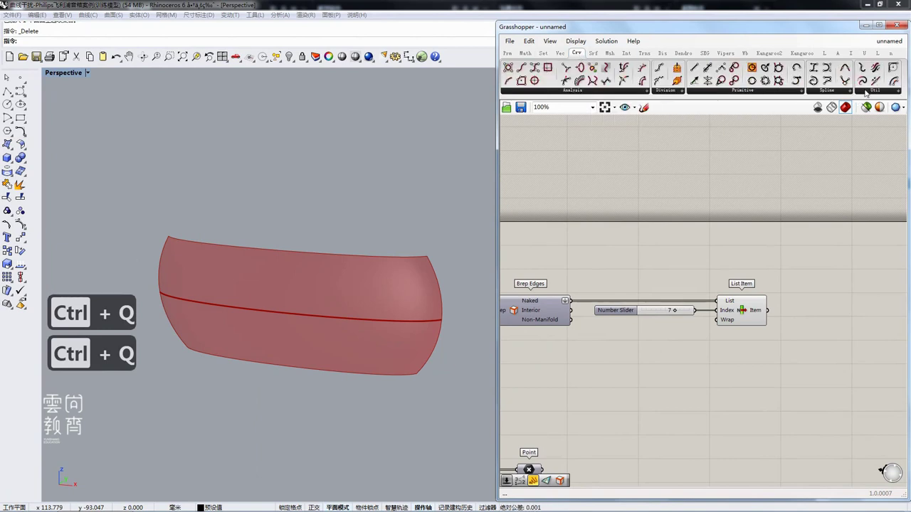
pyautogui.moveTo(861, 83); pyautogui.dragTo(820, 325)
pyautogui.scroll(2, 807, 306)
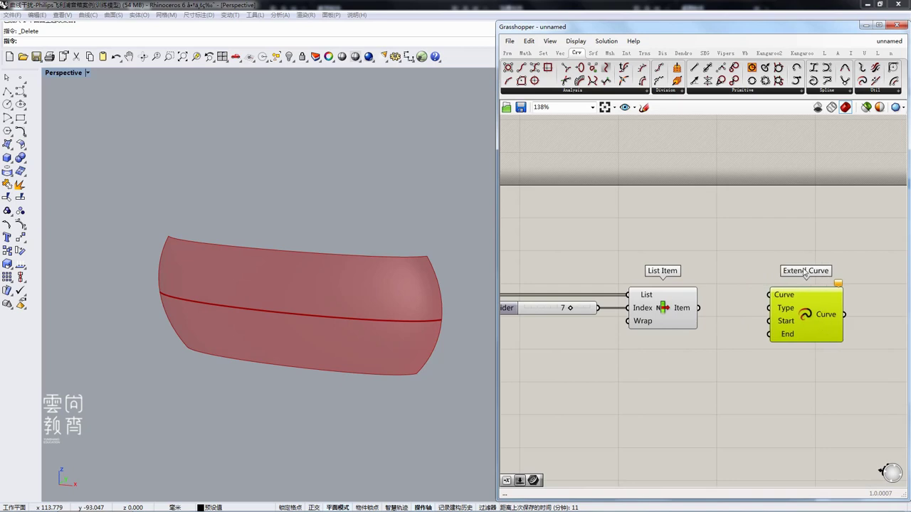
pyautogui.scroll(1, 807, 289)
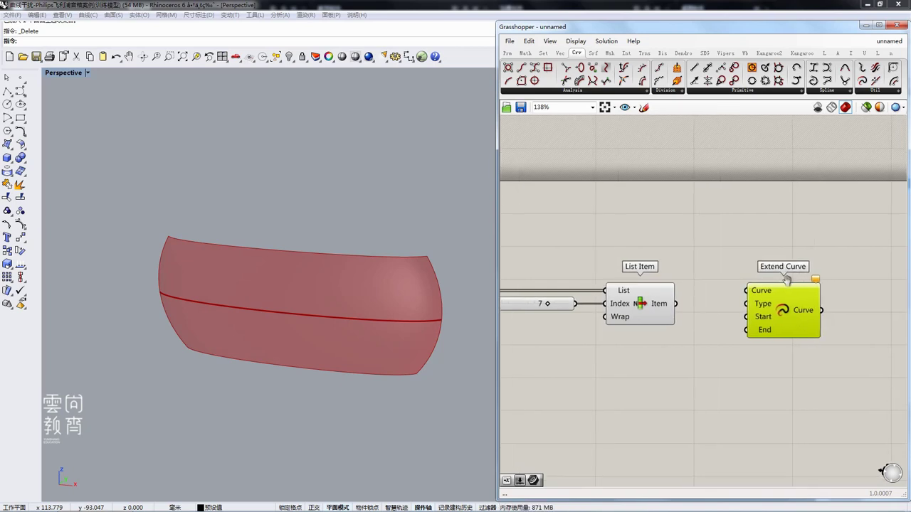
pyautogui.moveTo(799, 287); pyautogui.dragTo(827, 285)
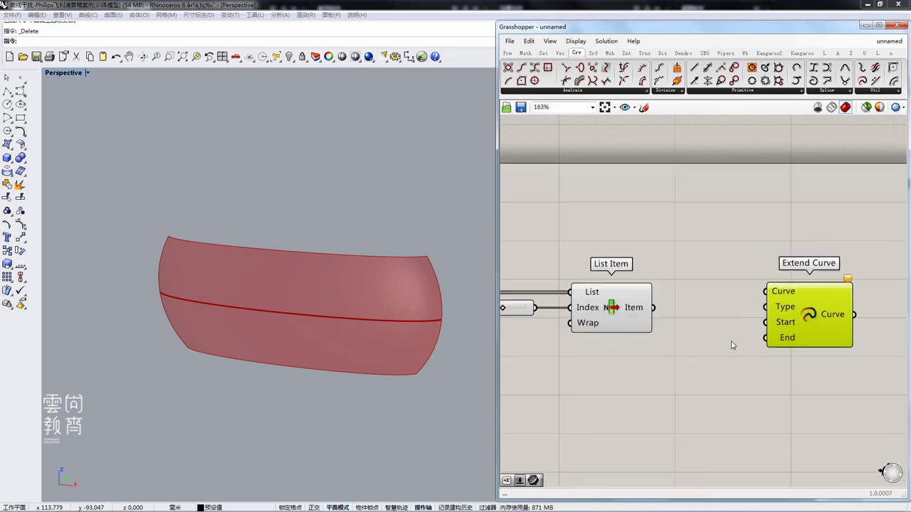
# Connect List Item's Item output to Extend Curve's Curve input and align the two components.
pyautogui.click(734, 346)
pyautogui.moveTo(653, 307); pyautogui.dragTo(770, 292)
pyautogui.moveTo(802, 320); pyautogui.dragTo(700, 311, button='right')
pyautogui.moveTo(708, 311); pyautogui.dragTo(797, 321)
pyautogui.moveTo(782, 311)
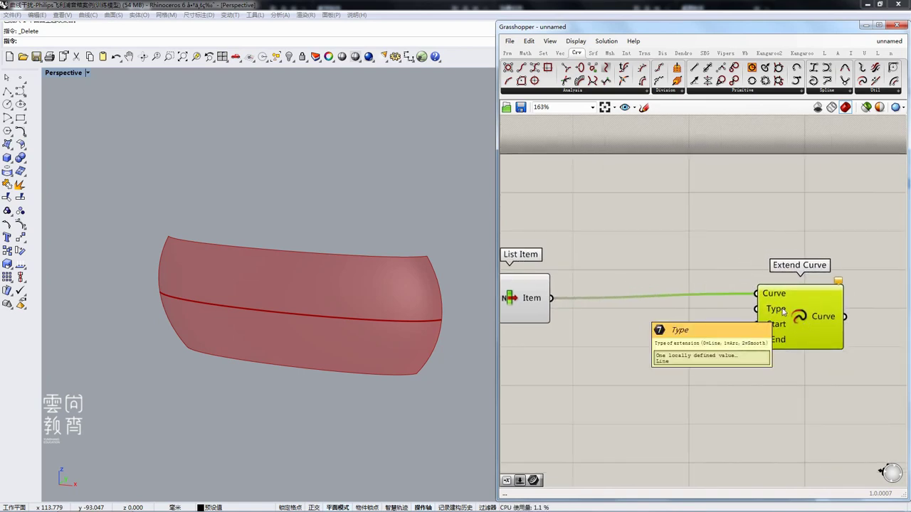
pyautogui.click(779, 366)
pyautogui.scroll(-1, 769, 370)
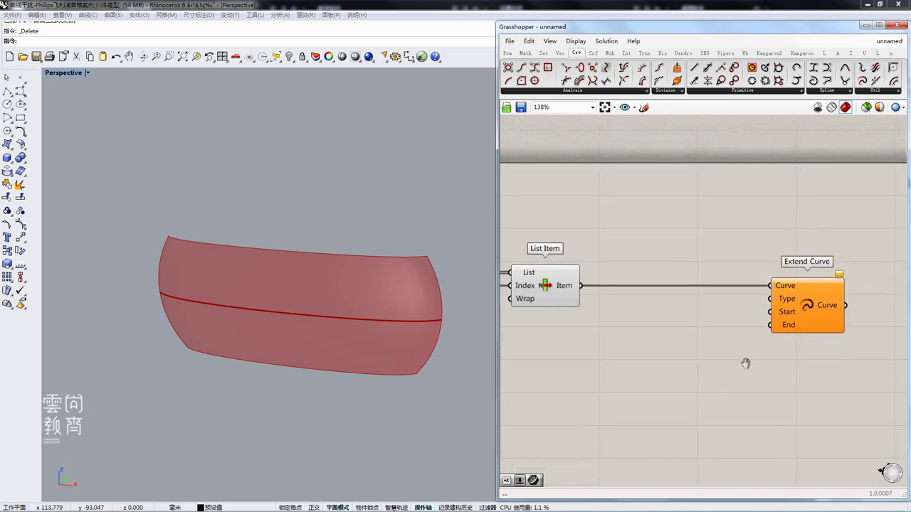
pyautogui.moveTo(749, 365); pyautogui.dragTo(750, 367, button='right')
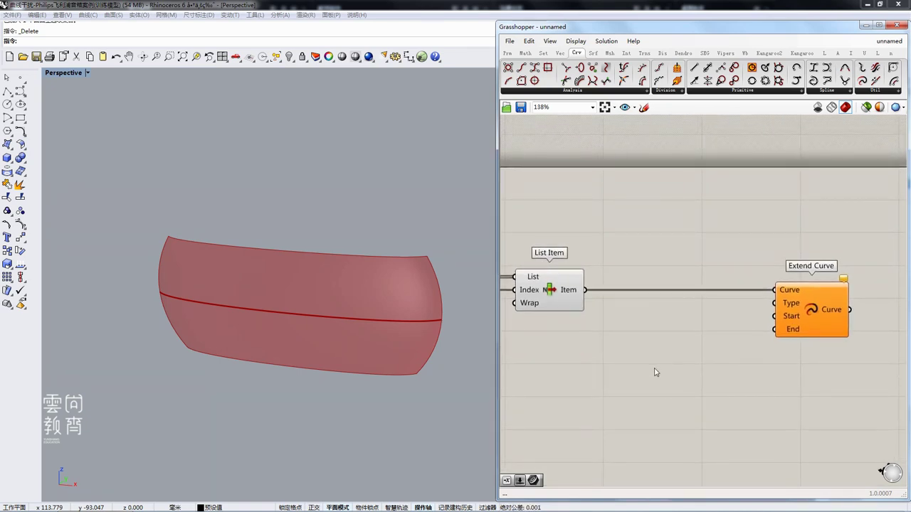
# Add a Number Slider with the value 37.555 and connect it to both the Start and End inputs of Extend Curve.
pyautogui.doubleClick(644, 373)
pyautogui.write('3')
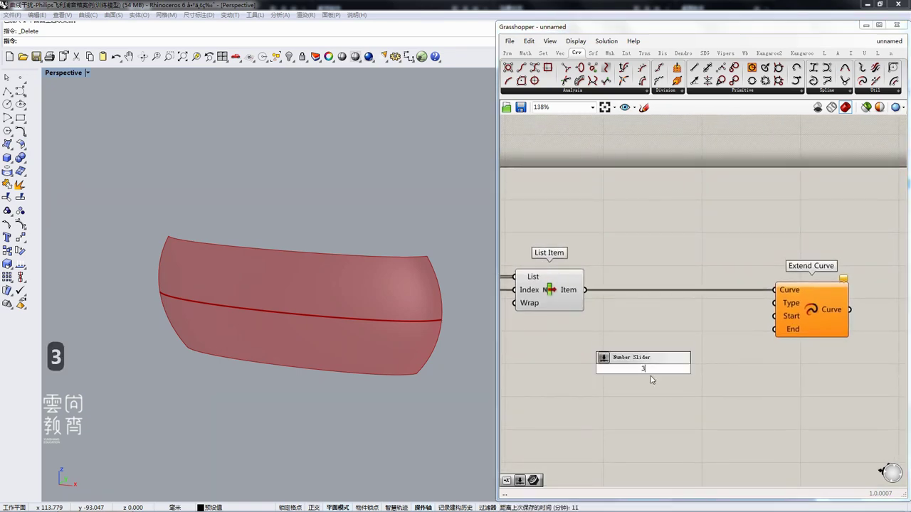
pyautogui.write('7555')
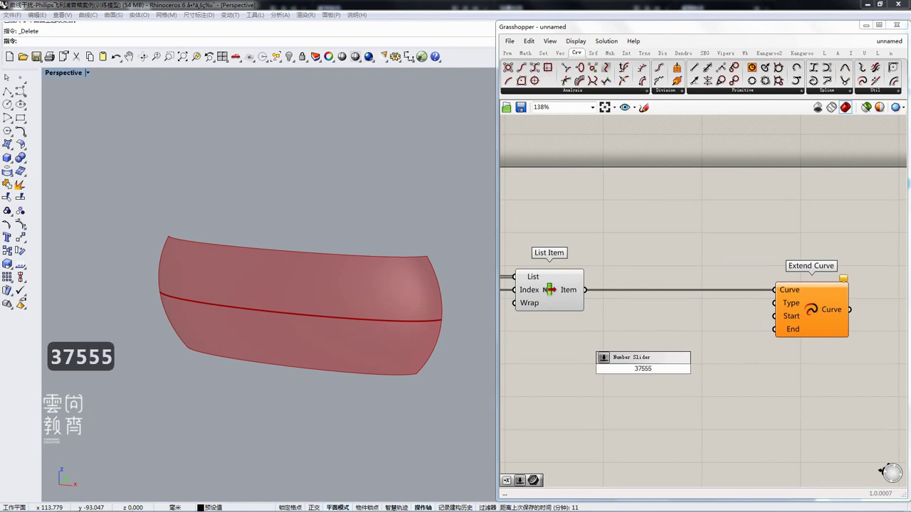
pyautogui.click(644, 370)
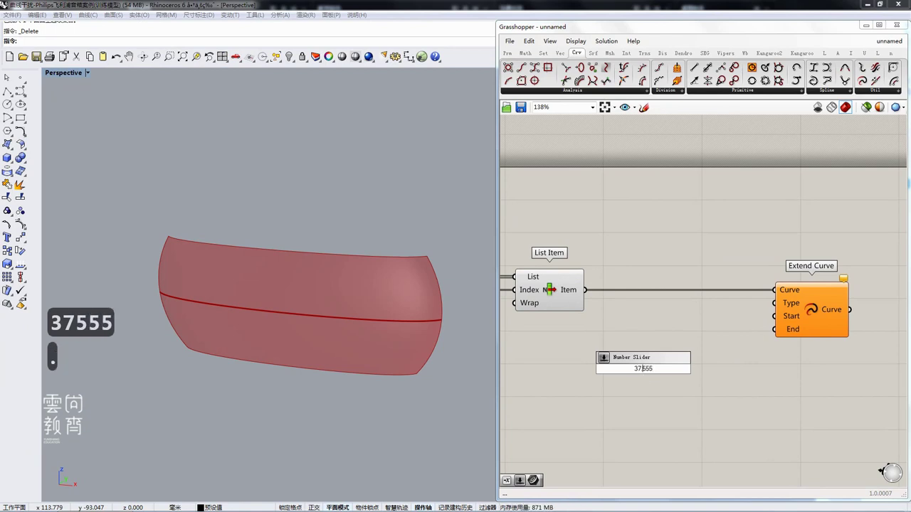
pyautogui.write('.')
pyautogui.press('Return')
pyautogui.click(674, 362)
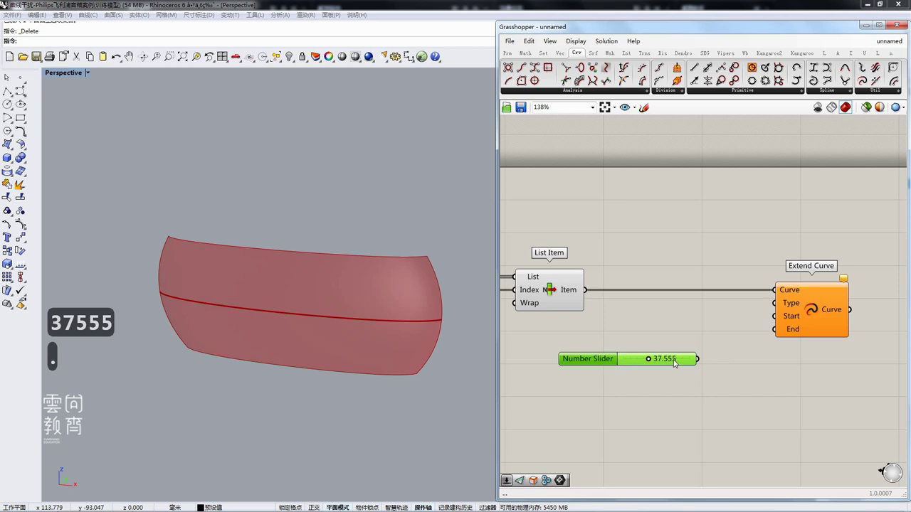
pyautogui.moveTo(699, 364); pyautogui.dragTo(768, 317)
pyautogui.keyDown('shift'); pyautogui.moveTo(698, 359); pyautogui.dragTo(762, 338); pyautogui.keyUp('shift')
# Raise the extension length slider to 49.115 and check the extended curve in the viewport.
pyautogui.moveTo(647, 361); pyautogui.dragTo(656, 361)
pyautogui.moveTo(385, 375)
pyautogui.mouseDown(button='right')
pyautogui.moveTo(417, 391)
pyautogui.moveTo(388, 373)
pyautogui.mouseUp(button='right')
pyautogui.scroll(-3, 394, 358)
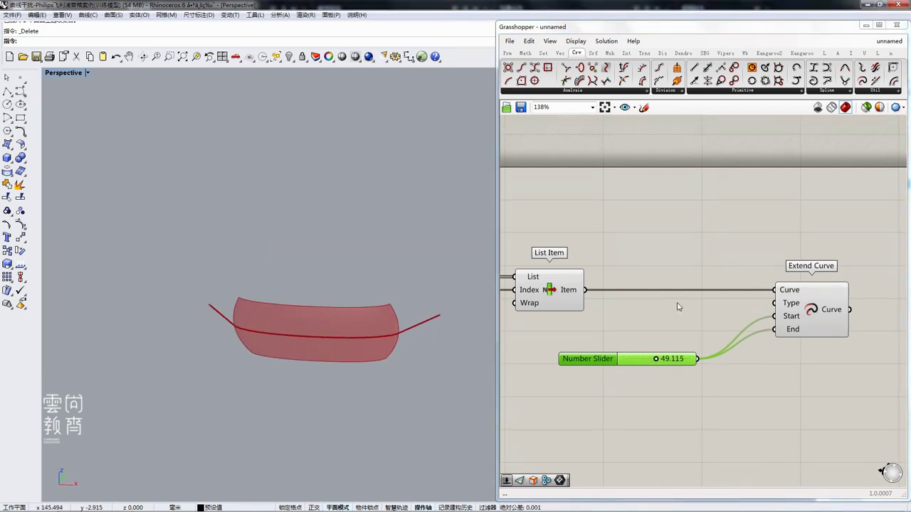
# Try the Arc and Smooth extension types on Extend Curve's Type input, and return it to Line.
pyautogui.rightClick(790, 303)
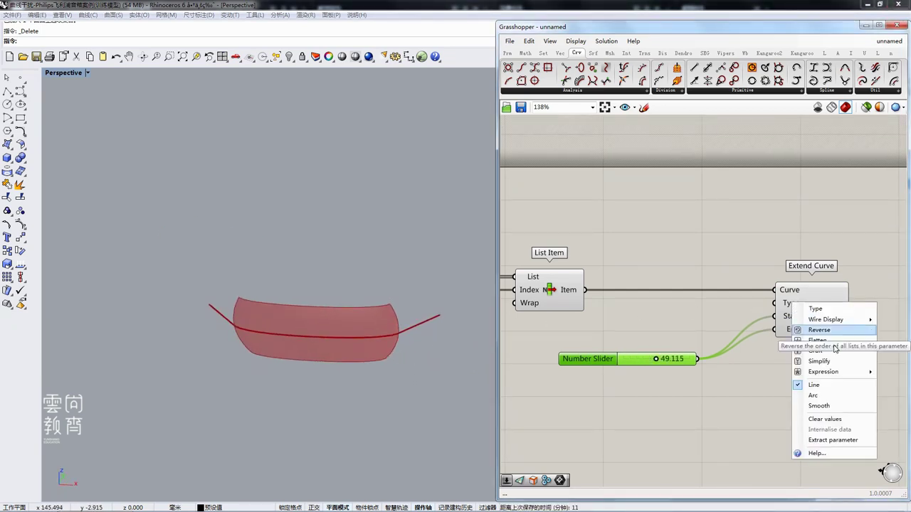
pyautogui.click(823, 396)
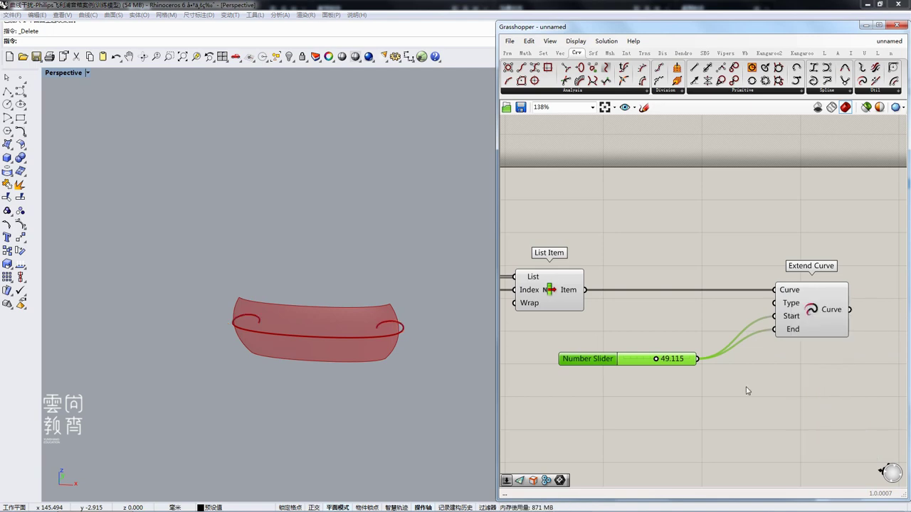
pyautogui.rightClick(790, 316)
pyautogui.click(812, 411)
pyautogui.rightClick(785, 306)
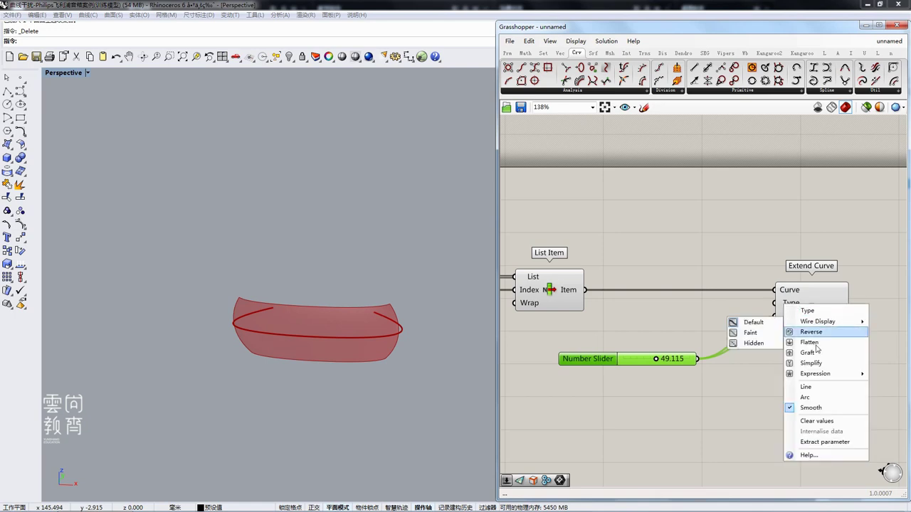
pyautogui.click(805, 388)
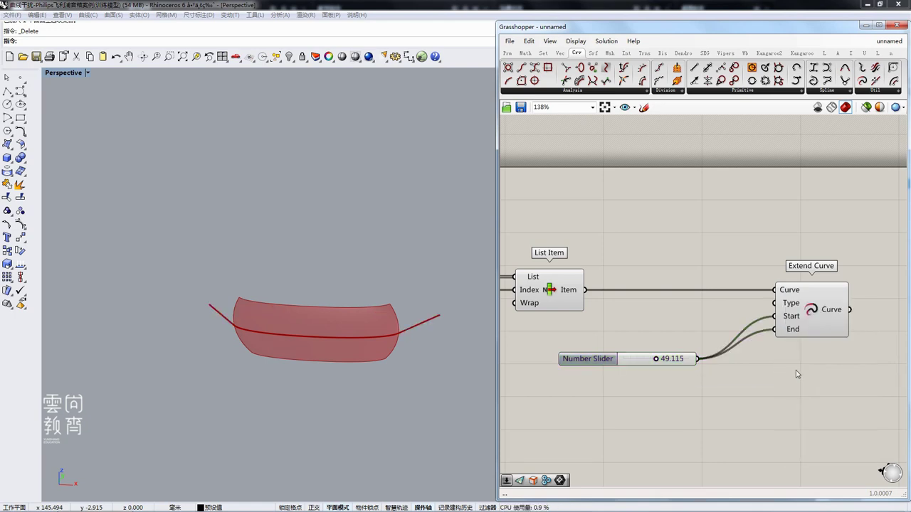
# Try feeding a Circular Arc parameter into Extend Curve's Type input, and delete that parameter again.
pyautogui.click(508, 53)
pyautogui.moveTo(539, 82); pyautogui.dragTo(773, 304)
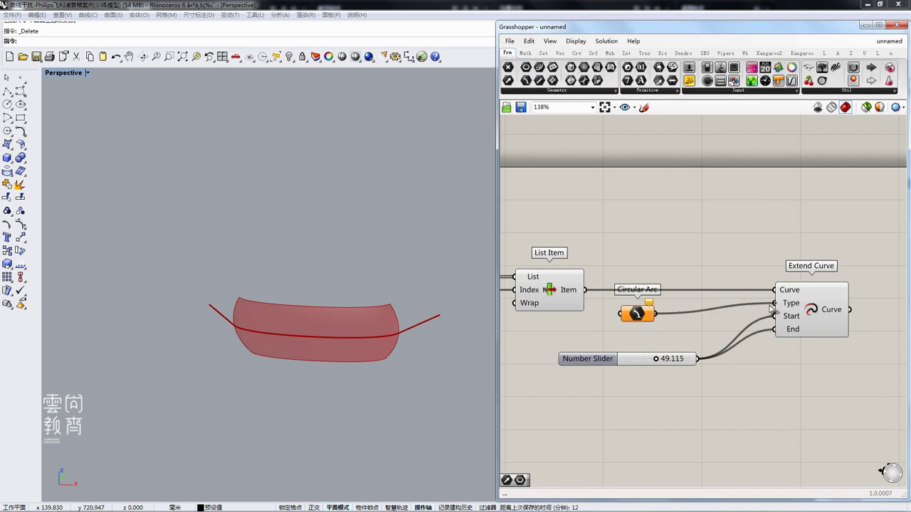
pyautogui.click(640, 316)
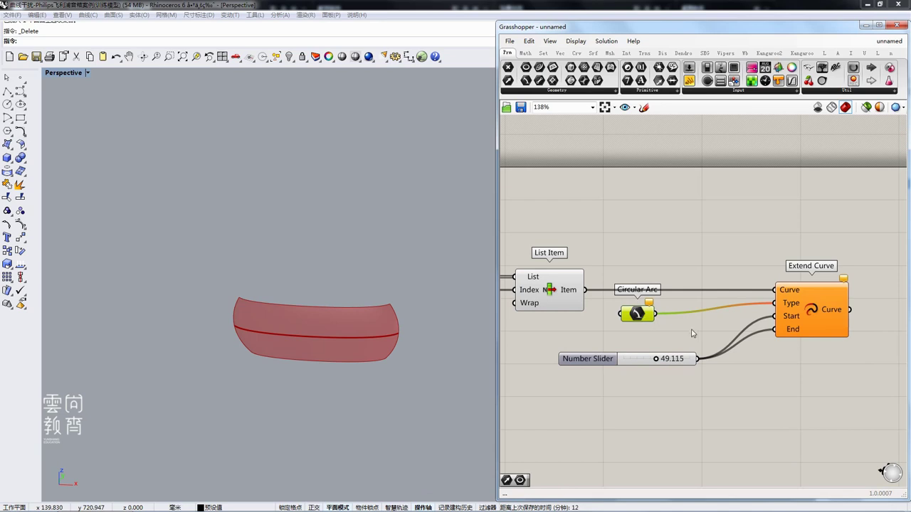
pyautogui.press('Delete')
pyautogui.rightClick(786, 306)
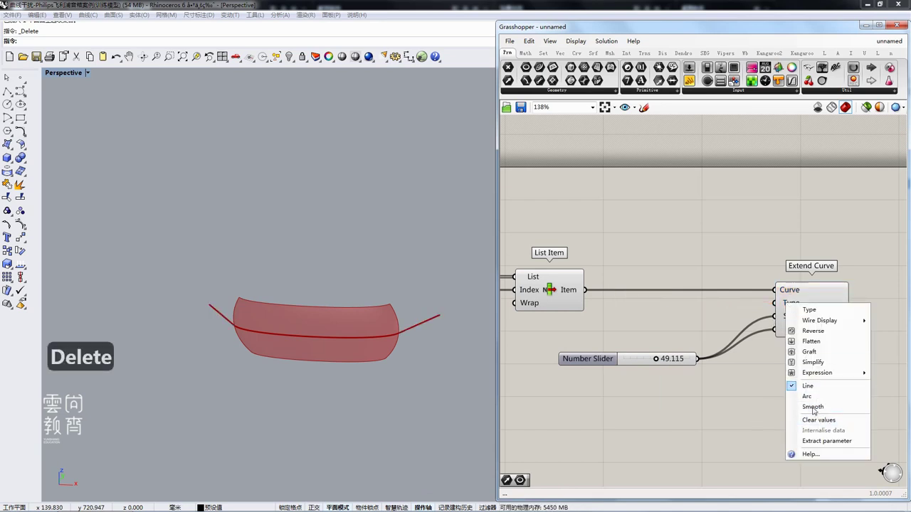
pyautogui.click(745, 402)
# Lower the extension length slider to 38.061.
pyautogui.scroll(2, 710, 389)
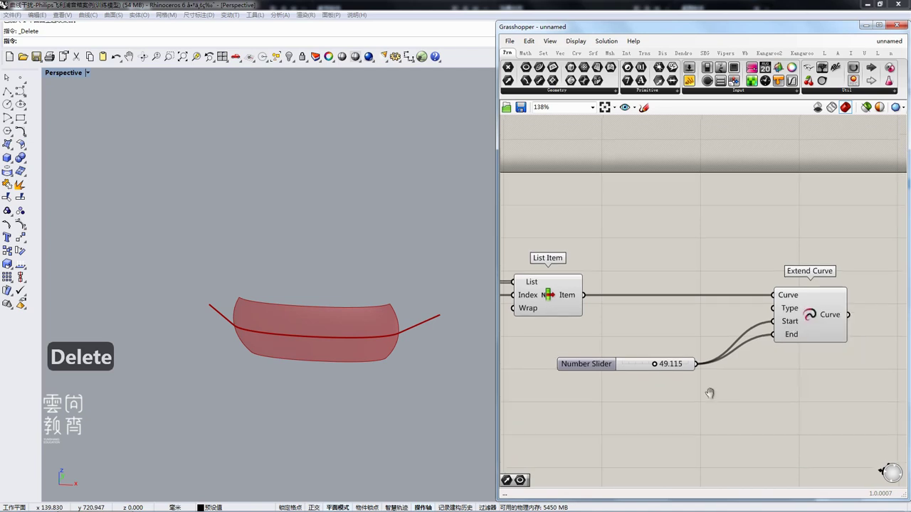
pyautogui.click(612, 364)
pyautogui.moveTo(613, 364); pyautogui.dragTo(605, 365)
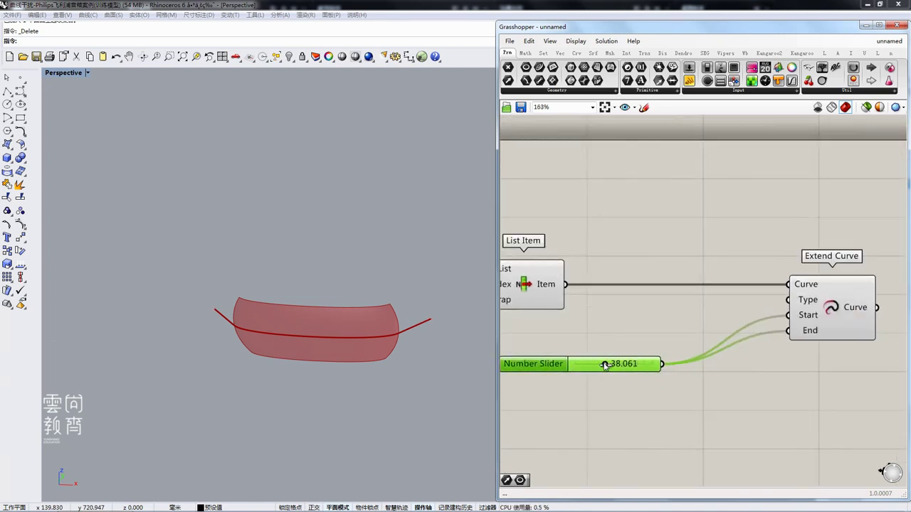
pyautogui.click(724, 397)
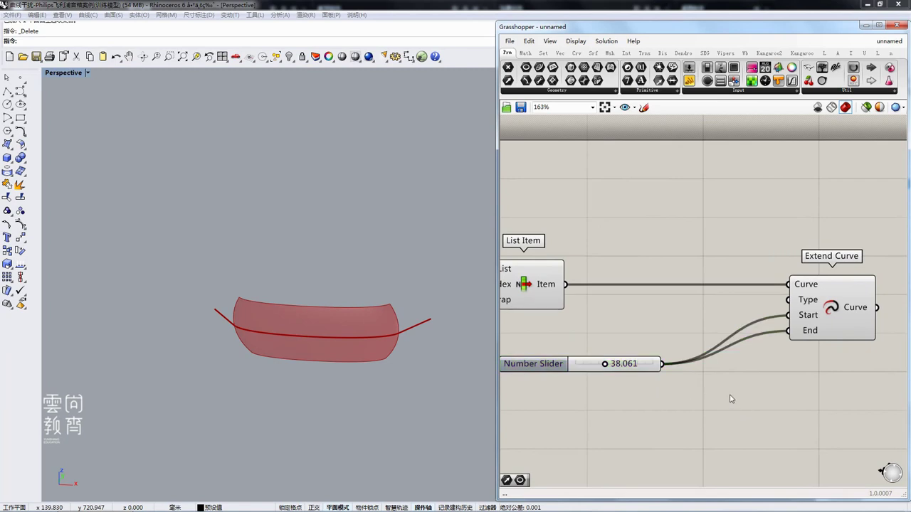
# Add a Negative component, feed the length slider into its Value input and connect its Result to Extend Curve's Start and End.
pyautogui.doubleClick(730, 397)
pyautogui.write('n')
pyautogui.press('Return')
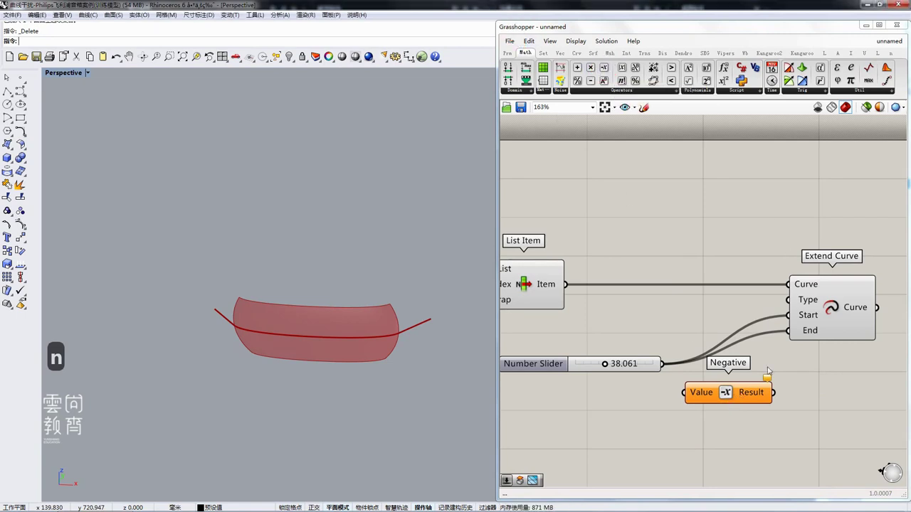
pyautogui.moveTo(663, 370); pyautogui.dragTo(691, 381)
pyautogui.moveTo(748, 383)
pyautogui.moveTo(771, 381); pyautogui.dragTo(787, 316)
pyautogui.moveTo(778, 373); pyautogui.dragTo(788, 330)
# Place the Negative component and its length slider in line in front of Extend Curve's Start and End inputs.
pyautogui.moveTo(730, 384); pyautogui.dragTo(717, 330)
pyautogui.click(716, 378)
pyautogui.moveTo(582, 390); pyautogui.dragTo(663, 397, button='right')
pyautogui.moveTo(648, 385); pyautogui.dragTo(626, 344)
# Highlight the Extend Curve result and raise the length slider to 70.610.
pyautogui.moveTo(896, 316); pyautogui.dragTo(846, 325, button='right')
pyautogui.click(847, 326)
pyautogui.moveTo(684, 378); pyautogui.dragTo(737, 377, button='right')
pyautogui.moveTo(647, 352); pyautogui.dragTo(669, 354)
# Set the length slider's maximum to 75 and its value to 42.974.
pyautogui.rightClick(597, 353)
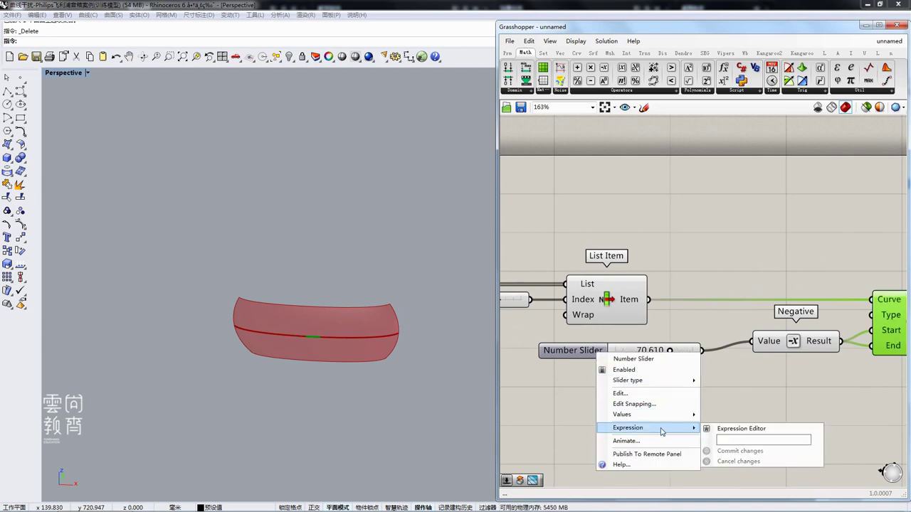
pyautogui.moveTo(670, 415)
pyautogui.click(747, 425)
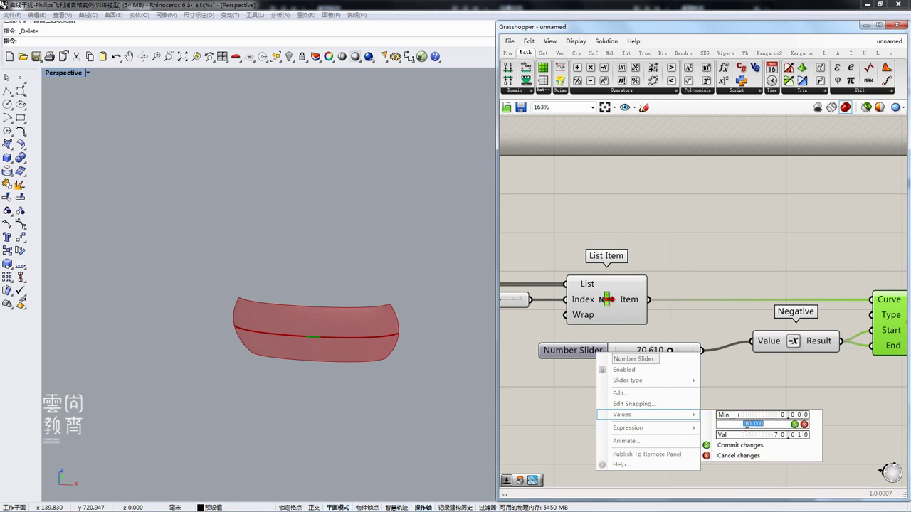
pyautogui.write('75')
pyautogui.click(765, 446)
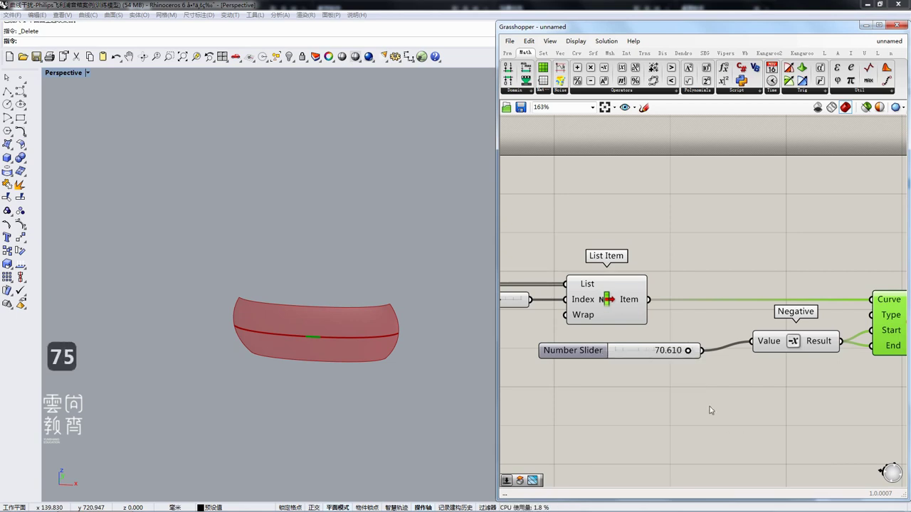
pyautogui.moveTo(687, 351); pyautogui.dragTo(662, 352)
# Turn off the preview of the List Item component.
pyautogui.click(606, 303)
pyautogui.scroll(-2, 621, 317)
pyautogui.moveTo(625, 322); pyautogui.dragTo(637, 325, button='right')
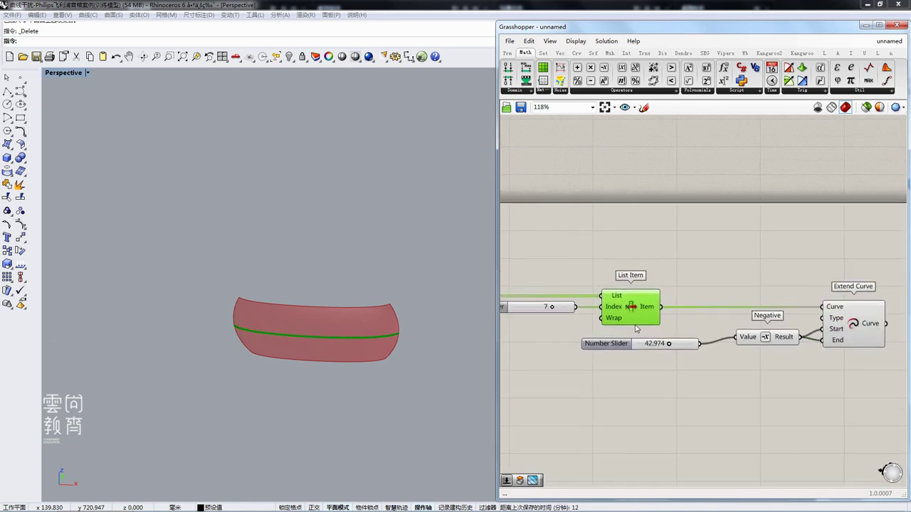
pyautogui.hotkey('ctrl', 'q')
# Move the length slider, Negative and Extend Curve together further away from List Item.
pyautogui.scroll(-2, 710, 356)
pyautogui.moveTo(710, 357); pyautogui.dragTo(651, 357, button='right')
pyautogui.moveTo(773, 382); pyautogui.dragTo(635, 311)
pyautogui.moveTo(706, 336); pyautogui.dragTo(738, 337)
pyautogui.click(747, 356)
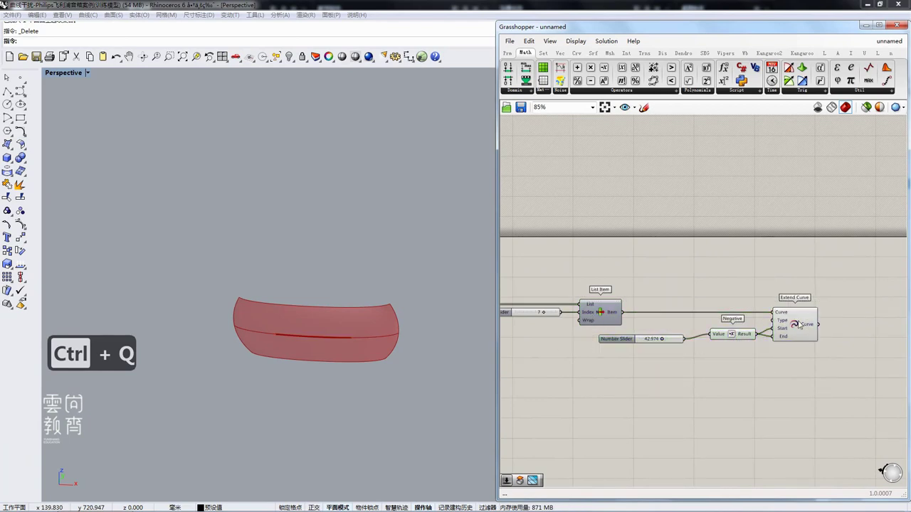
# Move the Point parameter holding the hexagon centres along its wire to sit below the Extend Curve component.
pyautogui.click(797, 323)
pyautogui.scroll(-2, 751, 366)
pyautogui.scroll(-1, 723, 355)
pyautogui.moveTo(689, 385); pyautogui.dragTo(743, 331, button='right')
pyautogui.scroll(1, 624, 371)
pyautogui.moveTo(664, 360); pyautogui.dragTo(580, 359, button='right')
pyautogui.click(630, 364)
pyautogui.scroll(2, 580, 359)
pyautogui.moveTo(556, 370); pyautogui.dragTo(828, 365)
pyautogui.moveTo(826, 364); pyautogui.dragTo(730, 364, button='right')
pyautogui.click(795, 356)
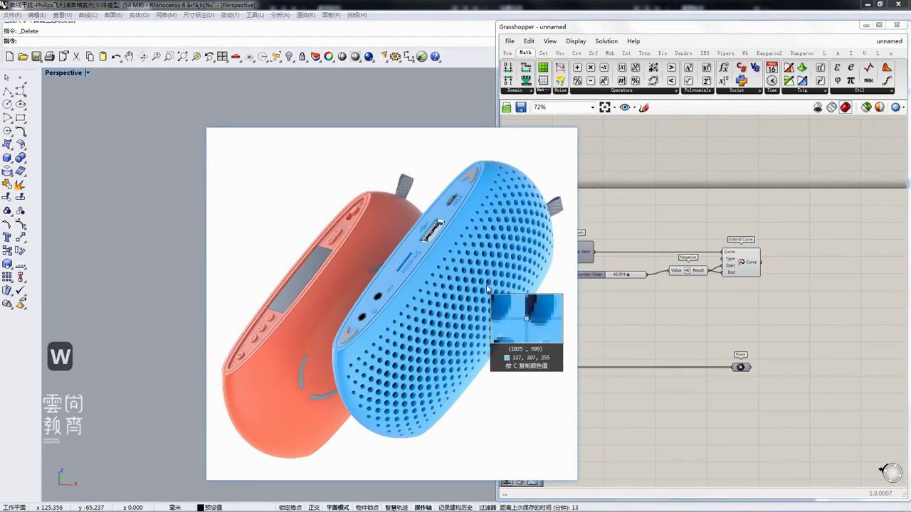
# Set the screen annotation pen to red and mark the middle line of the blue speaker's hole pattern on the reference picture.
pyautogui.hotkey('ctrl', 'alt', 'd')
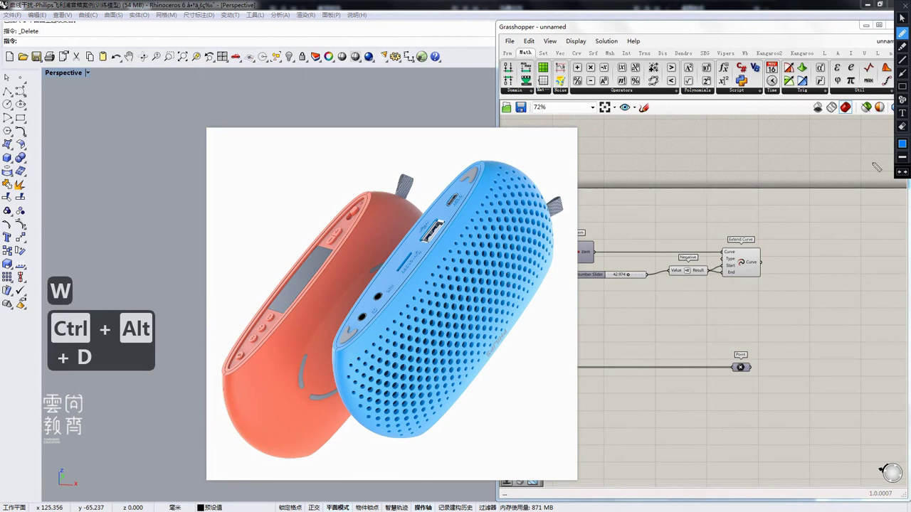
pyautogui.click(902, 145)
pyautogui.click(811, 53)
pyautogui.click(820, 151)
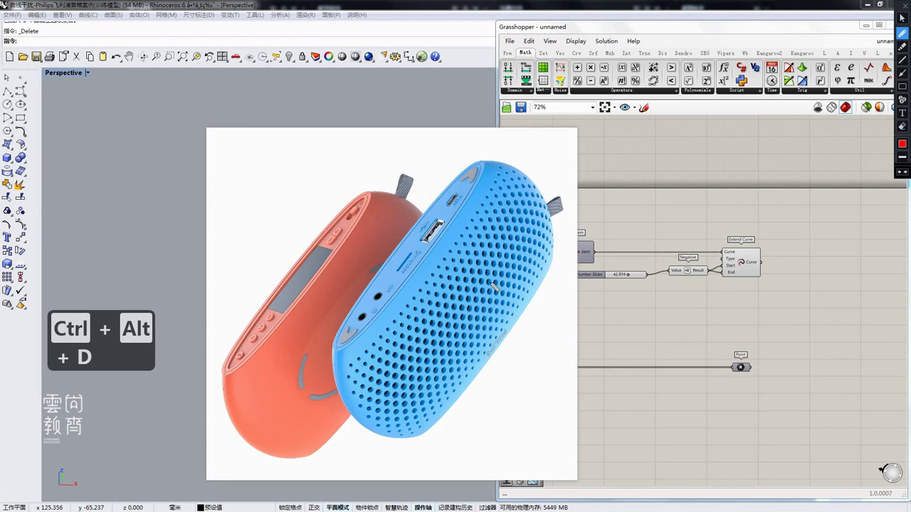
pyautogui.moveTo(471, 316); pyautogui.dragTo(445, 345)
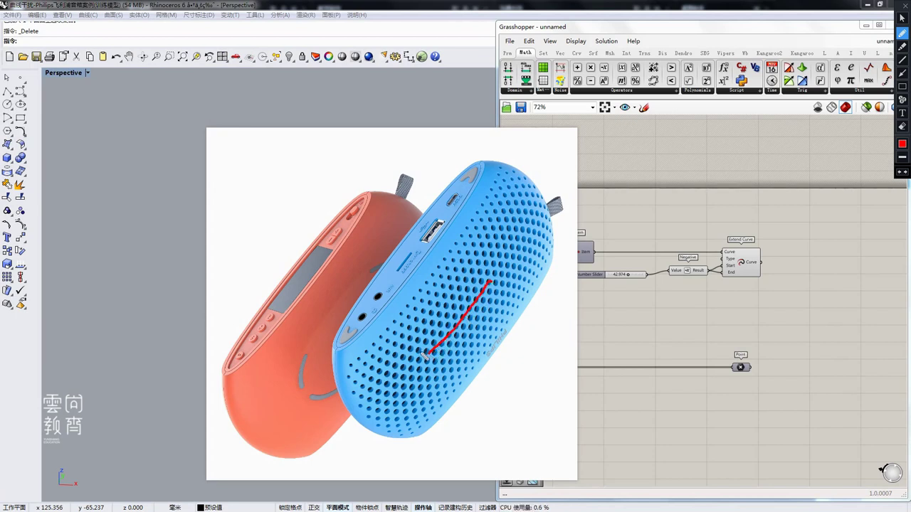
pyautogui.moveTo(365, 378); pyautogui.dragTo(427, 414)
pyautogui.hotkey('ctrl', 'z')
pyautogui.hotkey('ctrl', 'z')
pyautogui.hotkey('ctrl', 'z')
pyautogui.hotkey('ctrl', 'z')
pyautogui.hotkey('ctrl', 'z')
pyautogui.hotkey('ctrl', 'z')
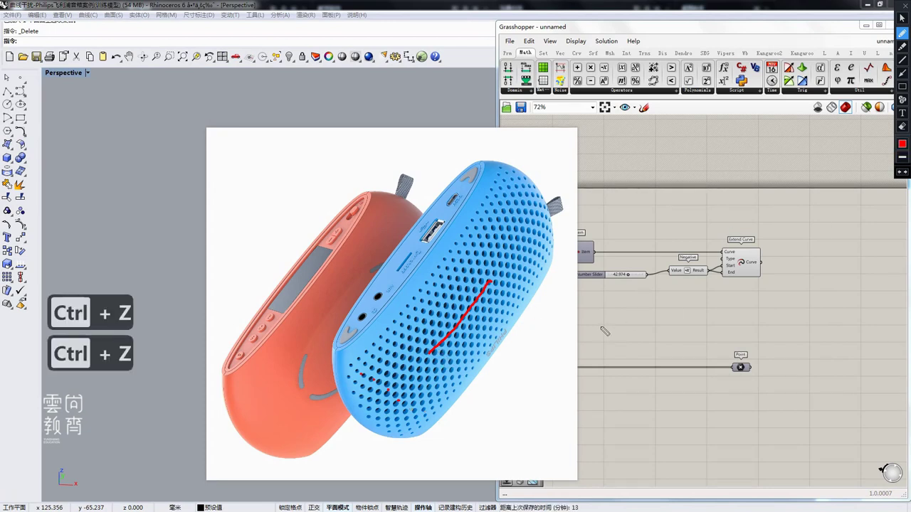
# Draw yellow strokes from the surrounding holes toward the red line, and close the annotation and the reference picture.
pyautogui.click(902, 145)
pyautogui.click(823, 53)
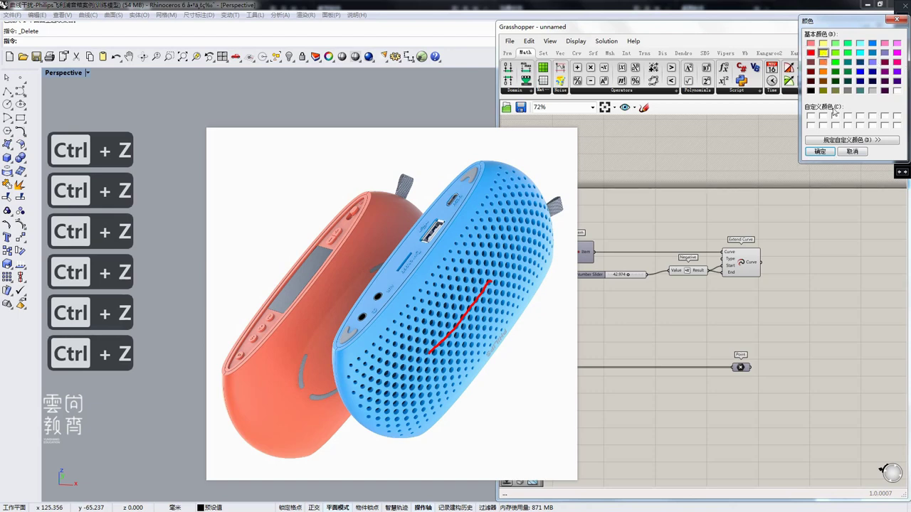
pyautogui.click(820, 152)
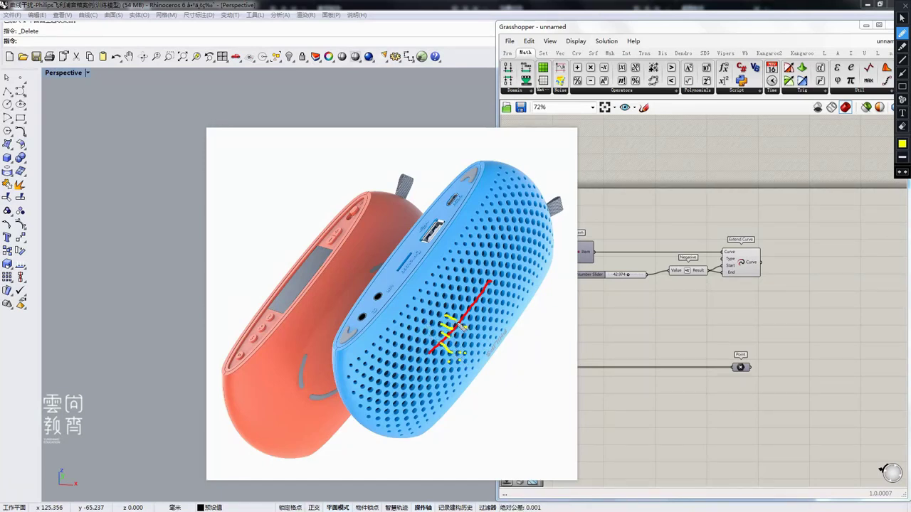
pyautogui.moveTo(432, 275)
pyautogui.mouseDown()
pyautogui.moveTo(463, 297)
pyautogui.moveTo(463, 318)
pyautogui.mouseUp()
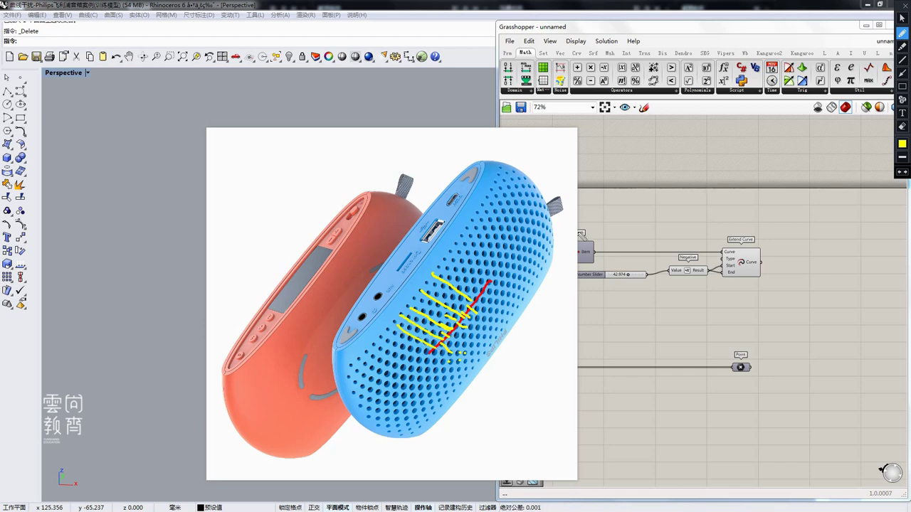
pyautogui.moveTo(527, 178); pyautogui.dragTo(491, 265)
pyautogui.moveTo(534, 186)
pyautogui.mouseDown()
pyautogui.moveTo(517, 248)
pyautogui.moveTo(494, 279)
pyautogui.mouseUp()
pyautogui.click(901, 18)
pyautogui.click(905, 5)
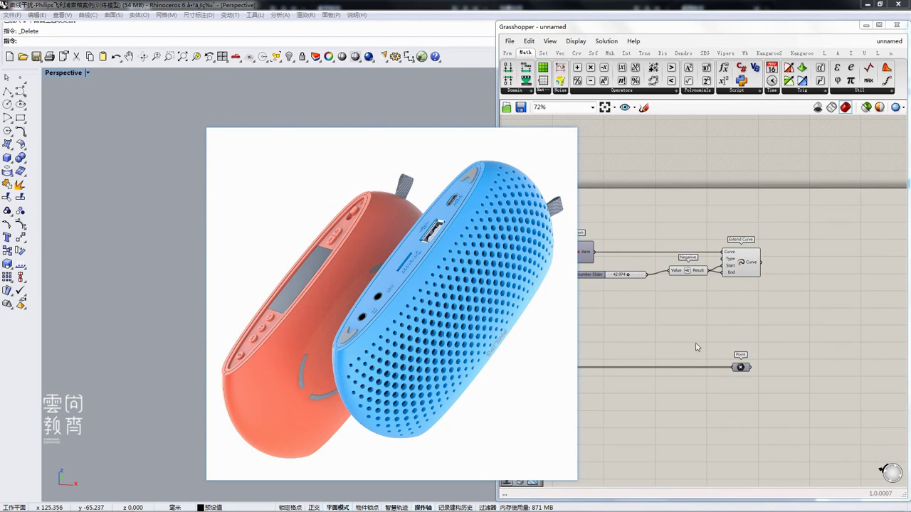
pyautogui.press('Escape')
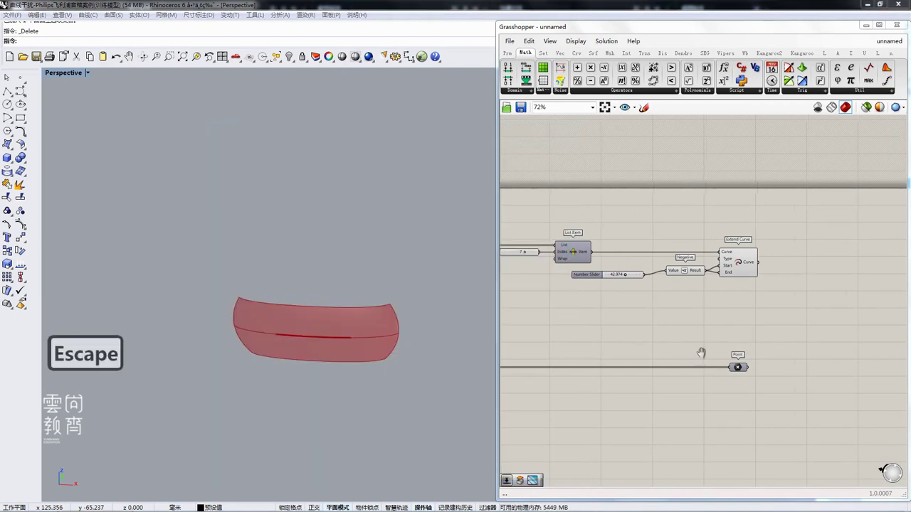
# Add a Pull Point component to the canvas between and beyond the Extend Curve and Point components.
pyautogui.moveTo(762, 343); pyautogui.dragTo(695, 343, button='right')
pyautogui.scroll(3, 696, 343)
pyautogui.doubleClick(671, 344)
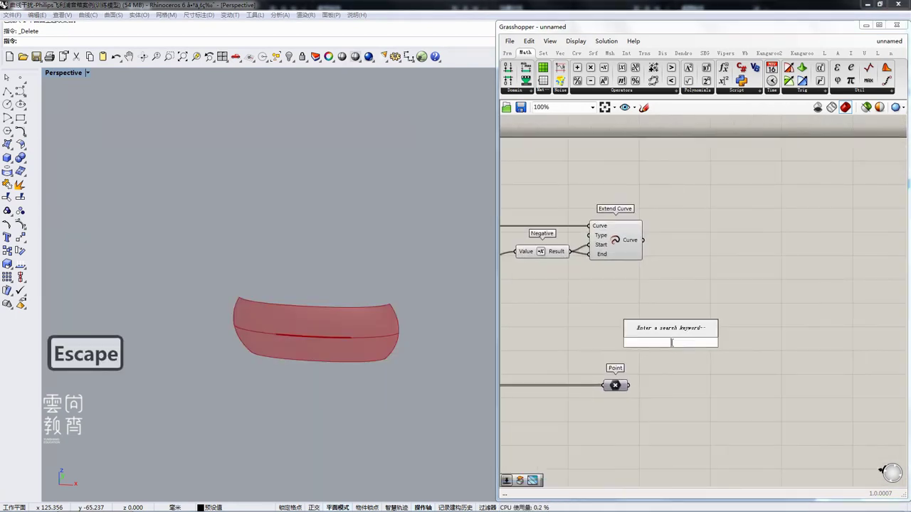
pyautogui.write('pu')
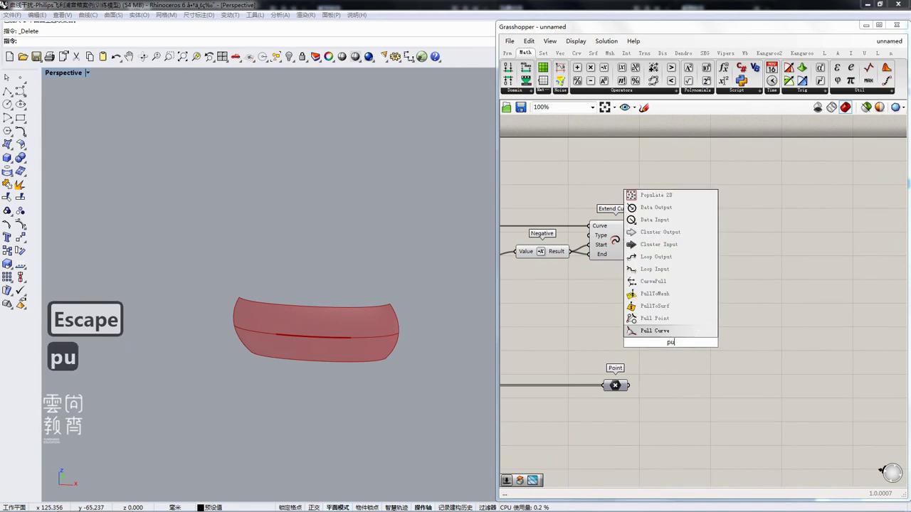
pyautogui.write('l')
pyautogui.click(674, 333)
pyautogui.moveTo(674, 345); pyautogui.dragTo(726, 334)
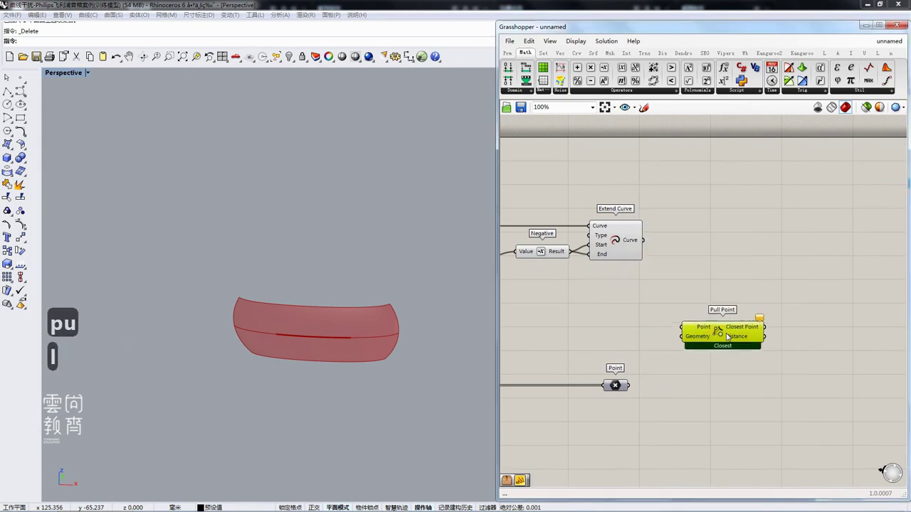
pyautogui.moveTo(702, 334)
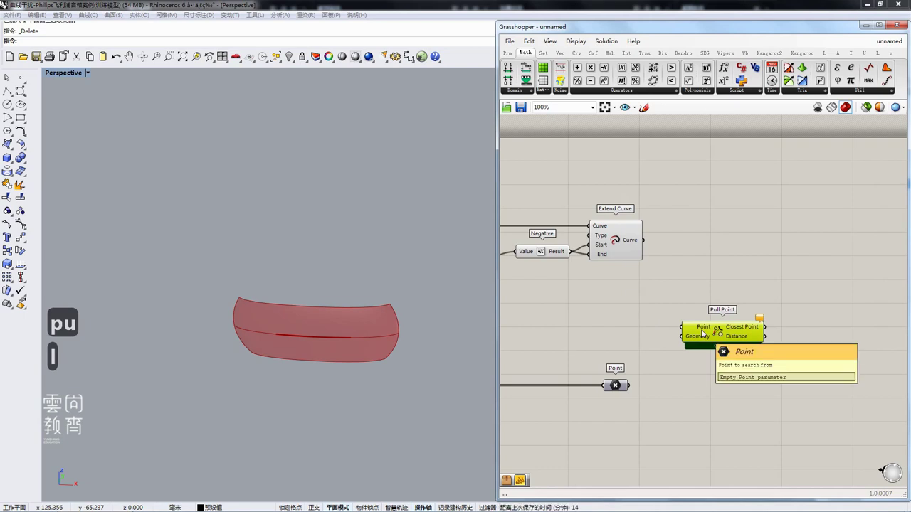
pyautogui.moveTo(702, 334); pyautogui.dragTo(707, 329)
# Turn on the preview of the Point parameter to display the hexagon centre points on the speaker surface.
pyautogui.click(615, 385)
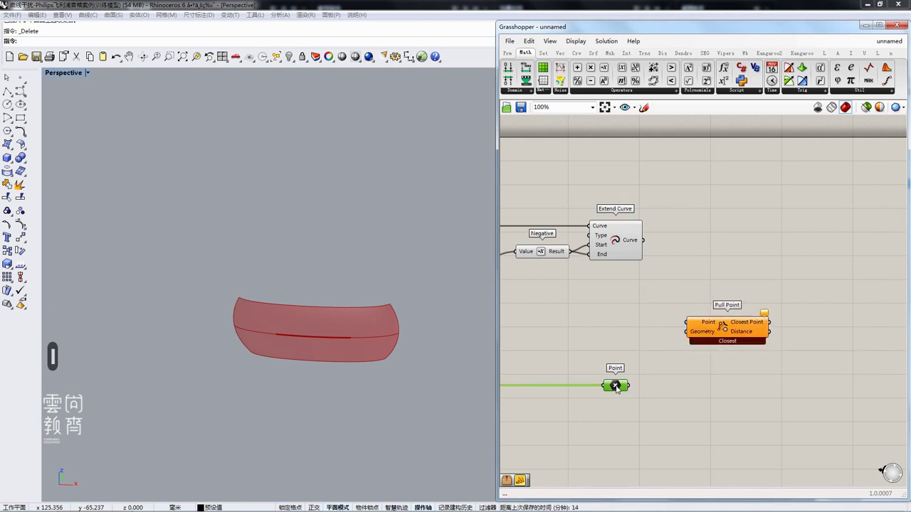
pyautogui.hotkey('ctrl', 'q')
pyautogui.hotkey('ctrl', 'q')
pyautogui.scroll(3, 369, 363)
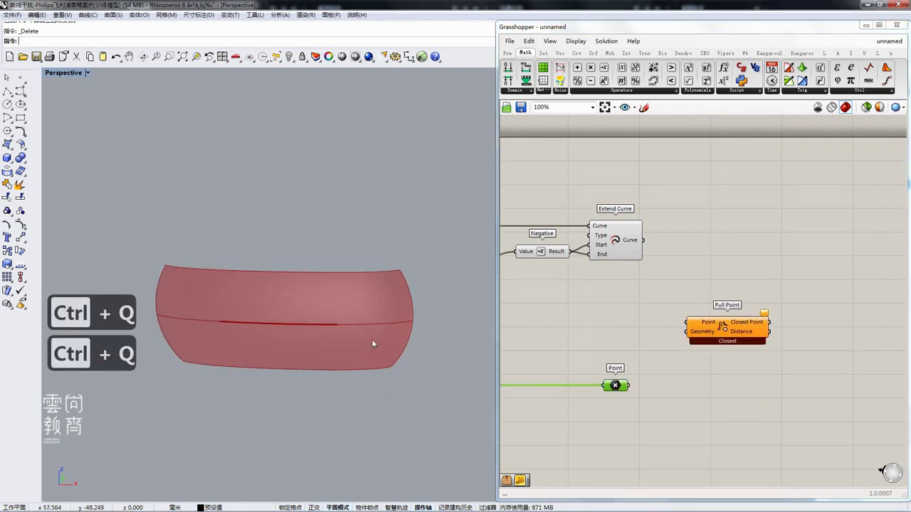
pyautogui.click(623, 388)
pyautogui.hotkey('ctrl', 'q')
pyautogui.moveTo(387, 387); pyautogui.dragTo(408, 378, button='right')
# Check the number sliders that feed the U and V divisions of Hexagon Cells.
pyautogui.moveTo(650, 396); pyautogui.dragTo(744, 382, button='right')
pyautogui.scroll(-2, 744, 382)
pyautogui.moveTo(600, 396); pyautogui.dragTo(700, 399, button='right')
pyautogui.scroll(2, 639, 385)
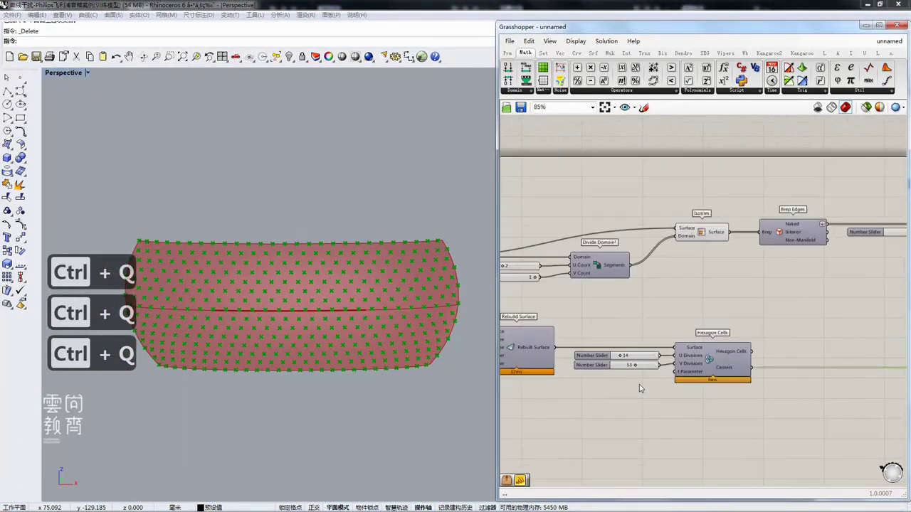
pyautogui.moveTo(629, 348); pyautogui.dragTo(722, 391, button='right')
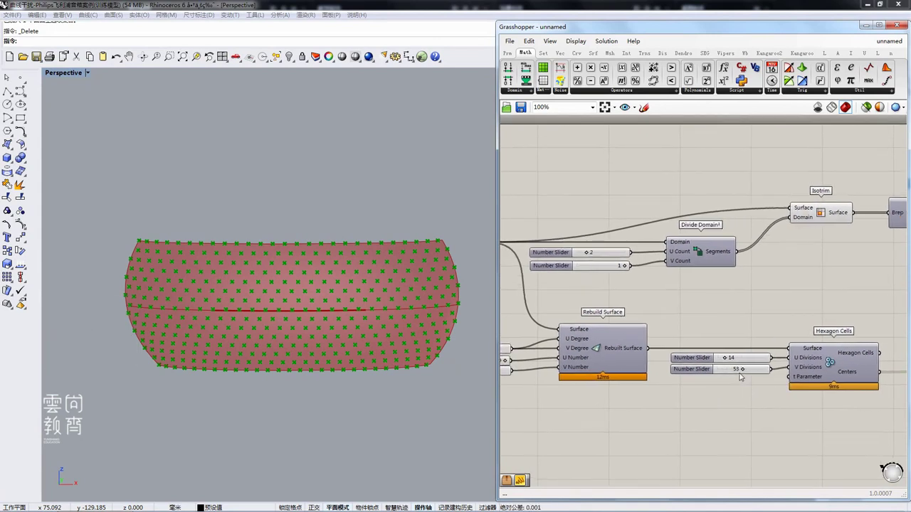